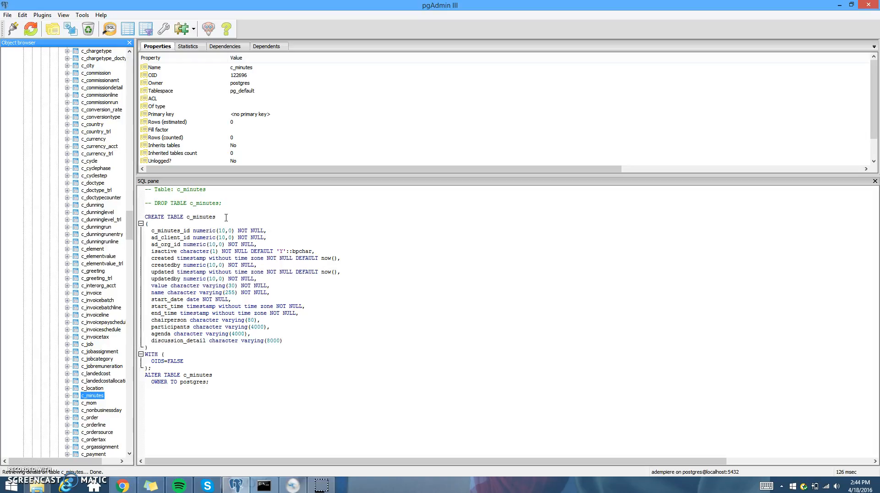
Display the c_minutes table's definition script in pgAdmin's SQL pane.
{"action": "scroll", "coordinate": [130, 224], "scroll_direction": "up", "scroll_amount": 3}
{"action": "left_click_drag", "start_coordinate": [129, 225], "coordinate": [133, 79]}
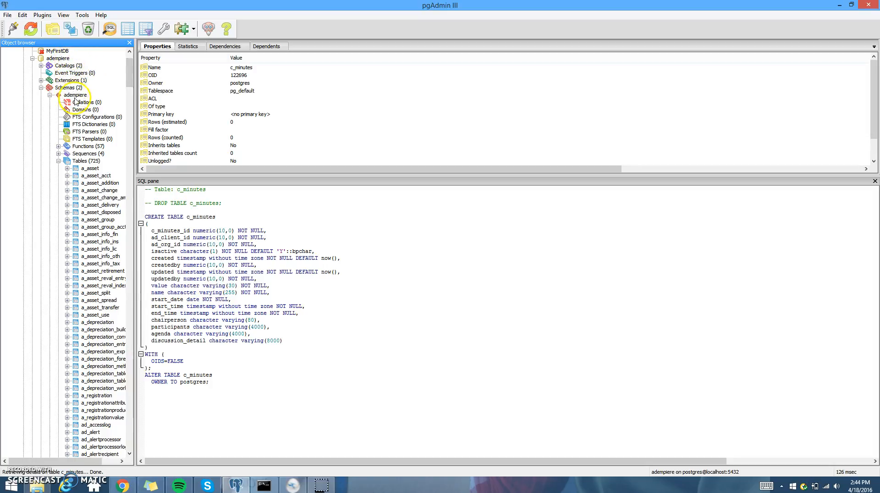
{"action": "right_click", "coordinate": [82, 162]}
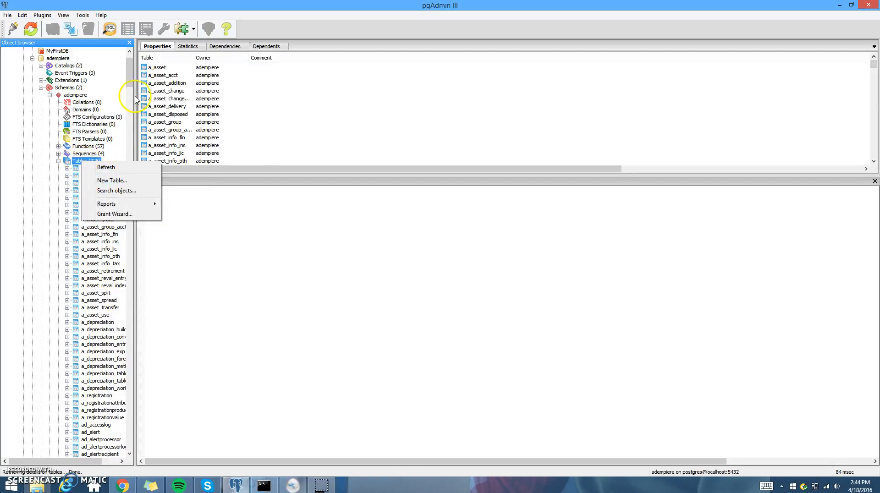
{"action": "left_click_drag", "start_coordinate": [129, 79], "coordinate": [148, 246]}
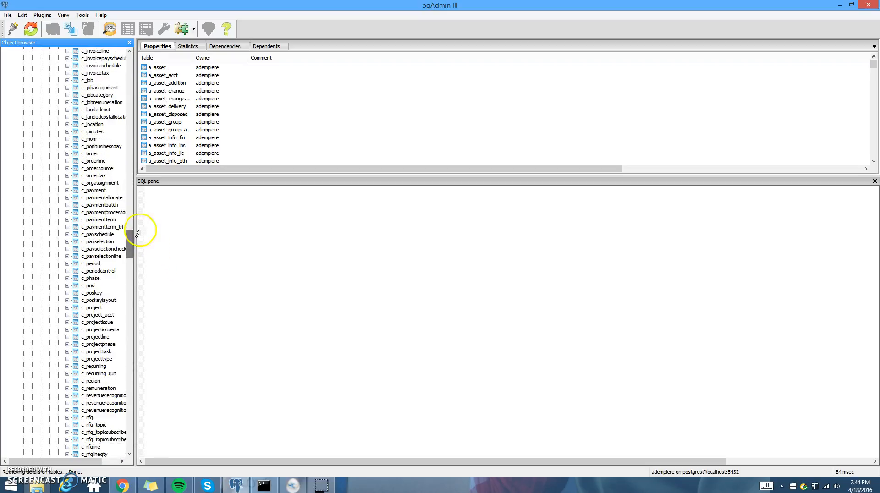
{"action": "left_click", "coordinate": [99, 133]}
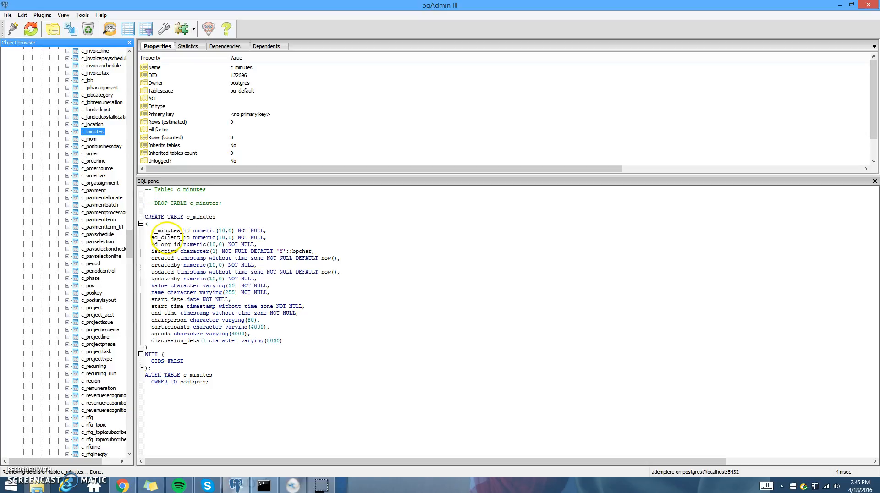
Highlight the standard ADempiere column lines, deselect them, and bring ADempiere to the front.
{"action": "left_click_drag", "start_coordinate": [149, 238], "coordinate": [264, 278]}
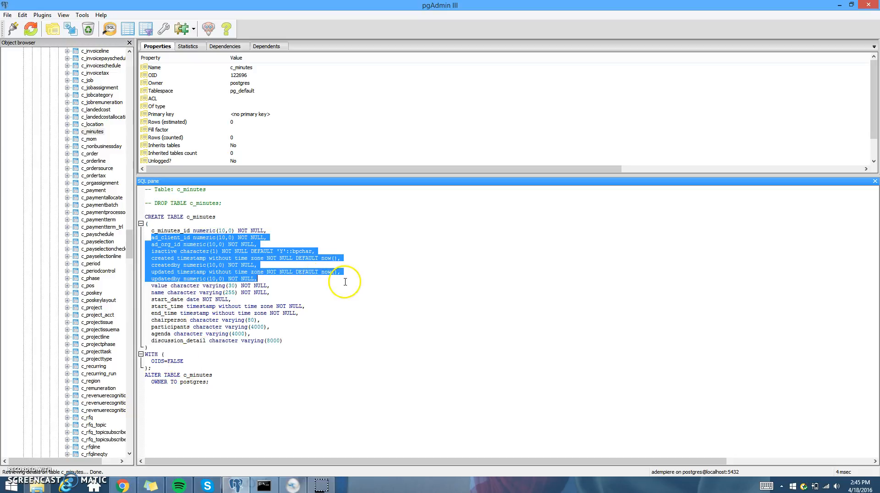
{"action": "left_click", "coordinate": [291, 231]}
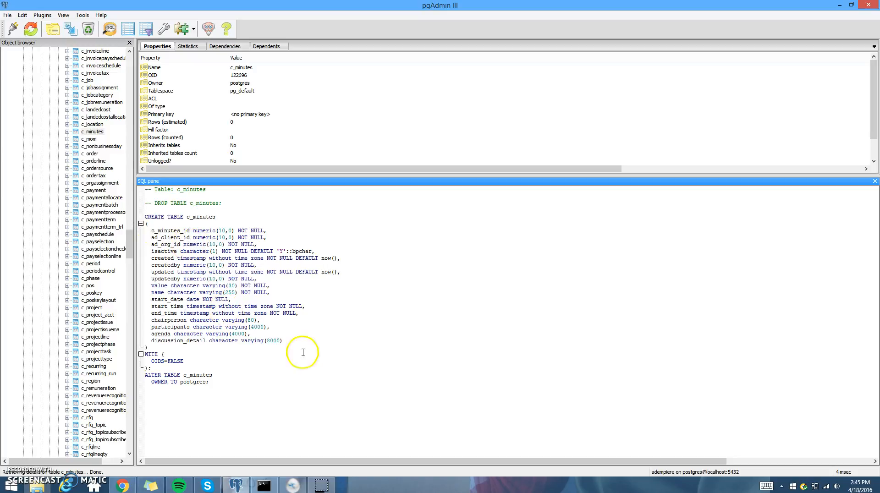
{"action": "left_click", "coordinate": [296, 485]}
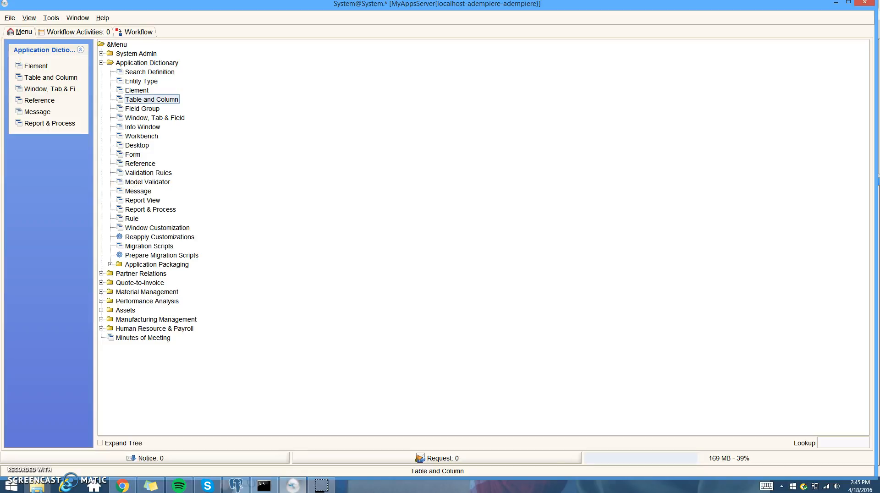
Log out of ADempiere and log back in as System Administrator with the default settings.
{"action": "left_click", "coordinate": [8, 17]}
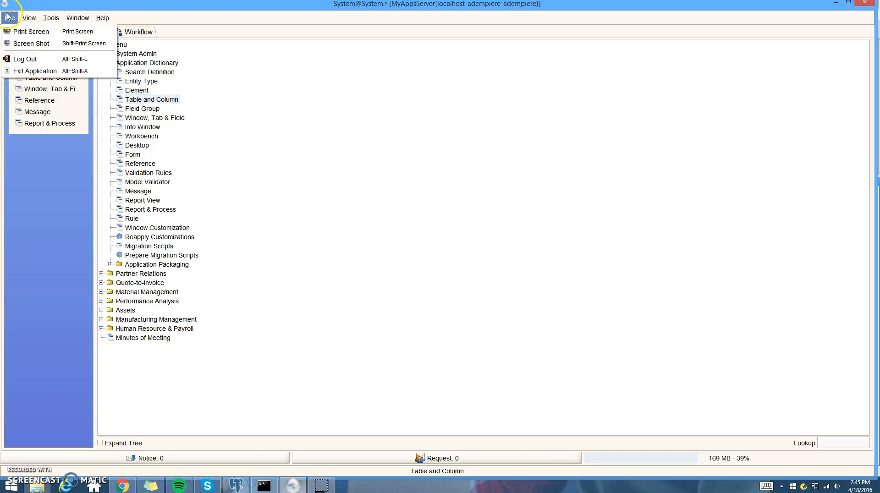
{"action": "left_click", "coordinate": [25, 59]}
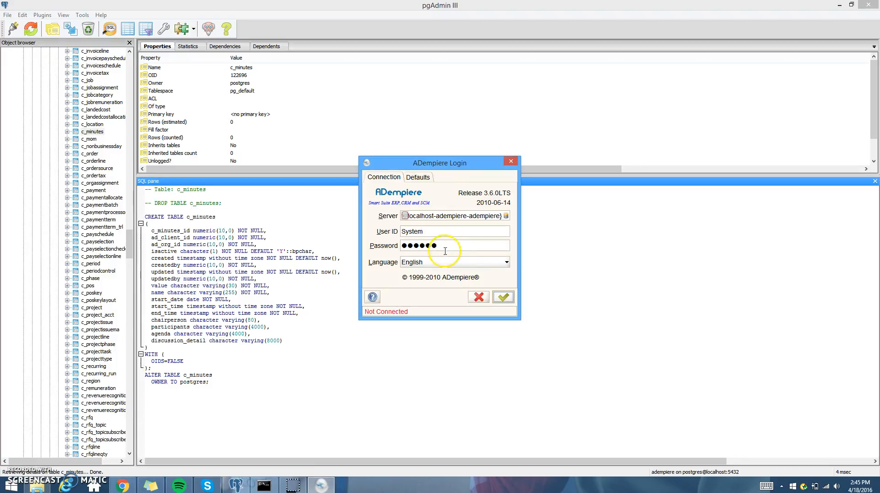
{"action": "left_click", "coordinate": [500, 296]}
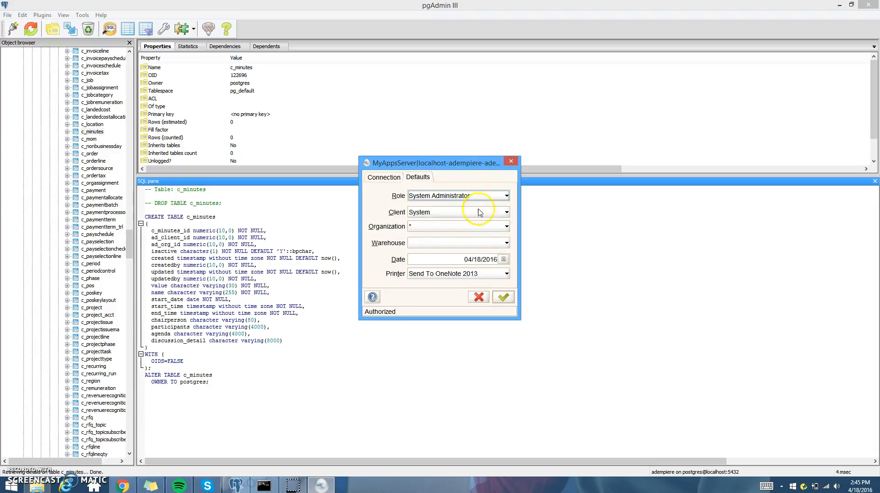
{"action": "left_click", "coordinate": [501, 298]}
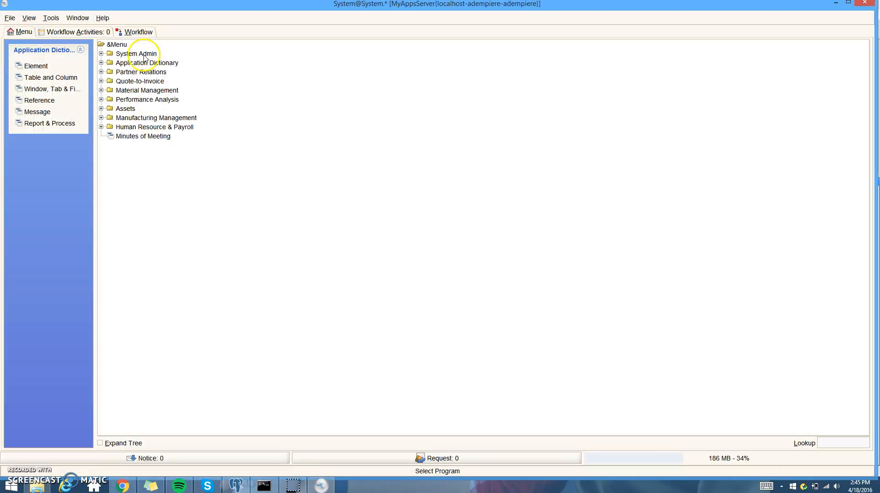
Open Application Dictionary > Table and Column and start a new table record for c_minutes.
{"action": "left_click", "coordinate": [101, 63]}
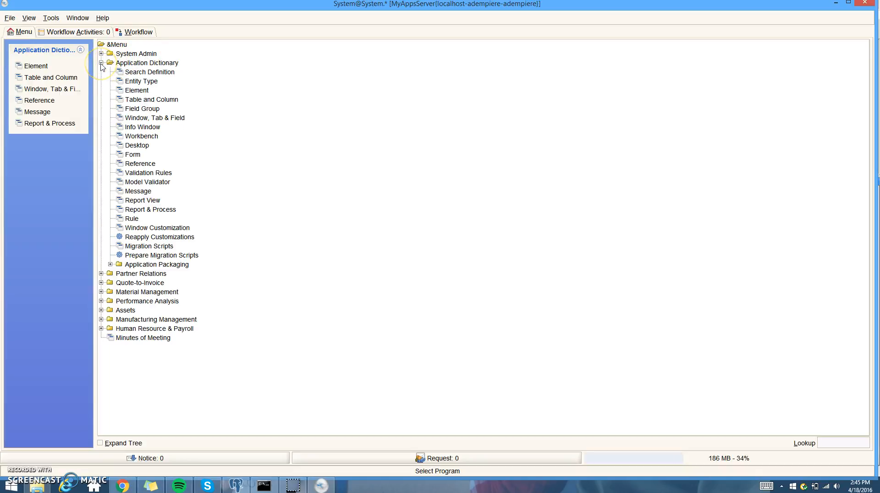
{"action": "left_click", "coordinate": [144, 101]}
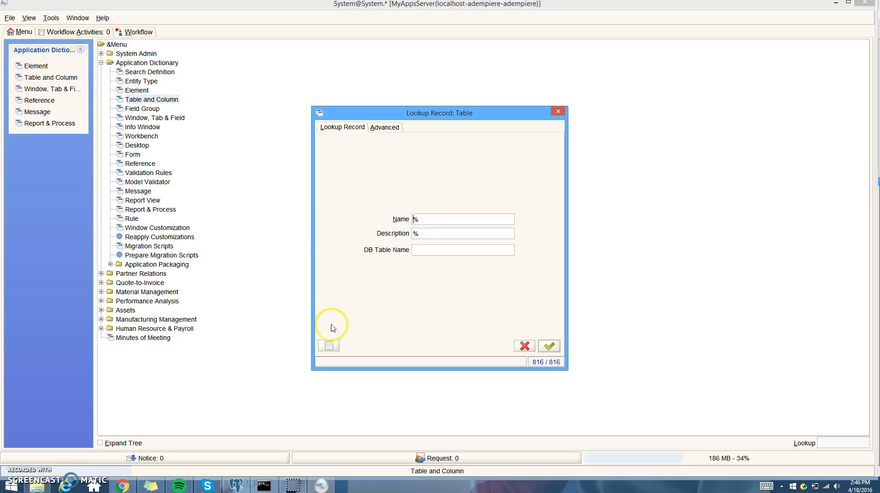
{"action": "left_click", "coordinate": [330, 345]}
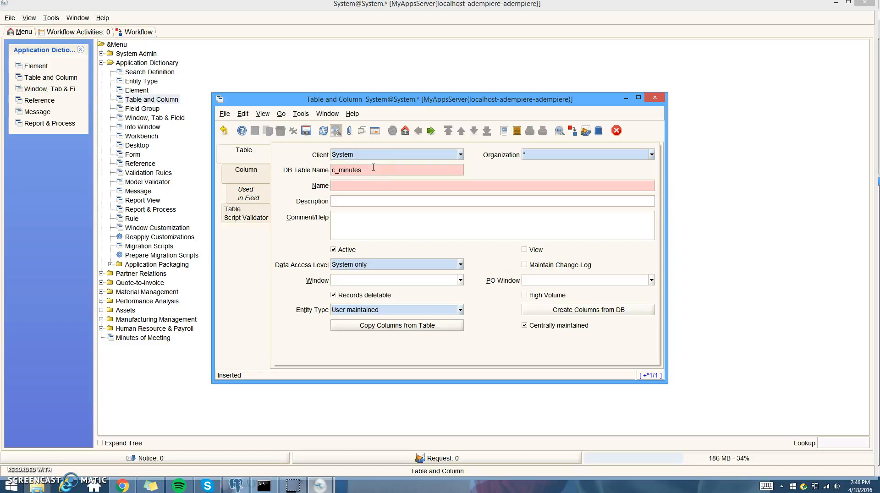
Enter 'Minutes of the Meeting' as both the table's name and description.
{"action": "left_click", "coordinate": [373, 183]}
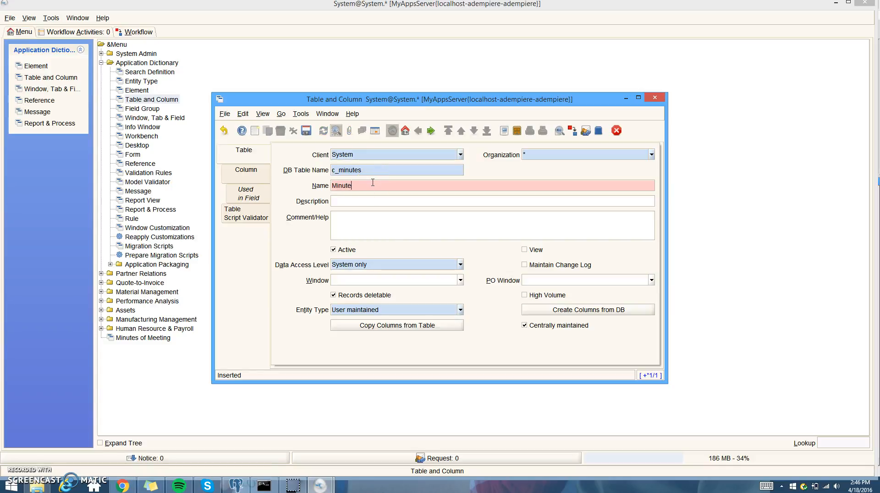
{"action": "type", "text": "Minutes of the Meeting"}
{"action": "left_click", "coordinate": [365, 202]}
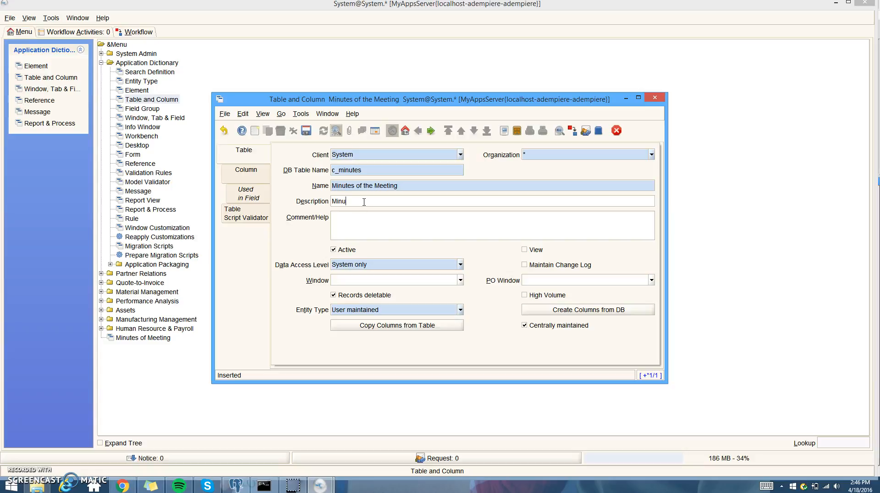
{"action": "type", "text": "Minutes of the Meeting"}
{"action": "left_click", "coordinate": [366, 216]}
Set Data Access Level to All, then save and launch Create Columns from DB.
{"action": "left_click", "coordinate": [460, 265]}
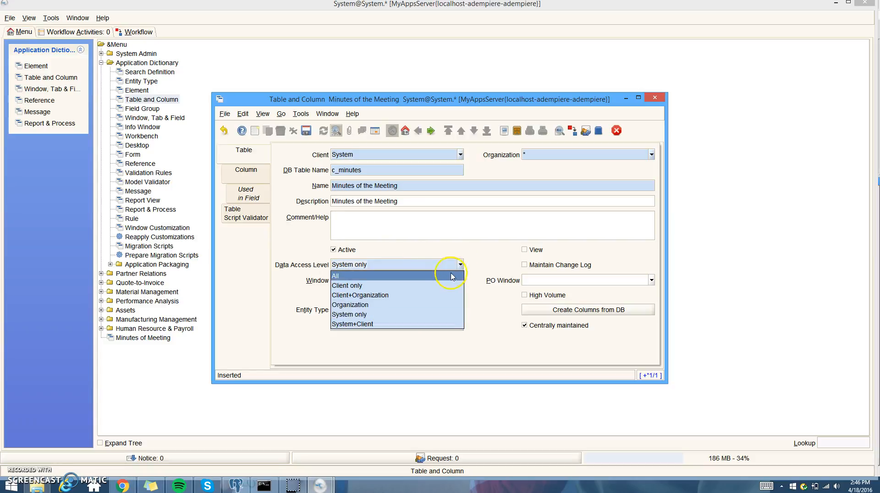
{"action": "left_click", "coordinate": [451, 276]}
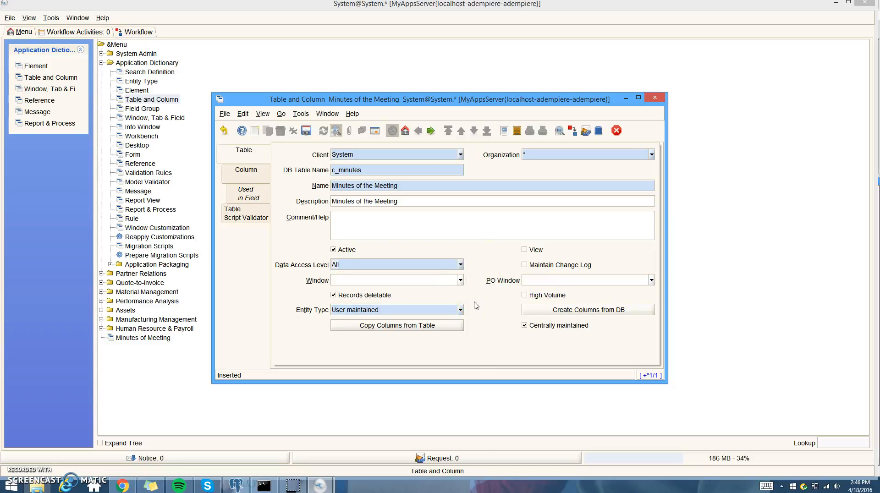
{"action": "left_click", "coordinate": [531, 313]}
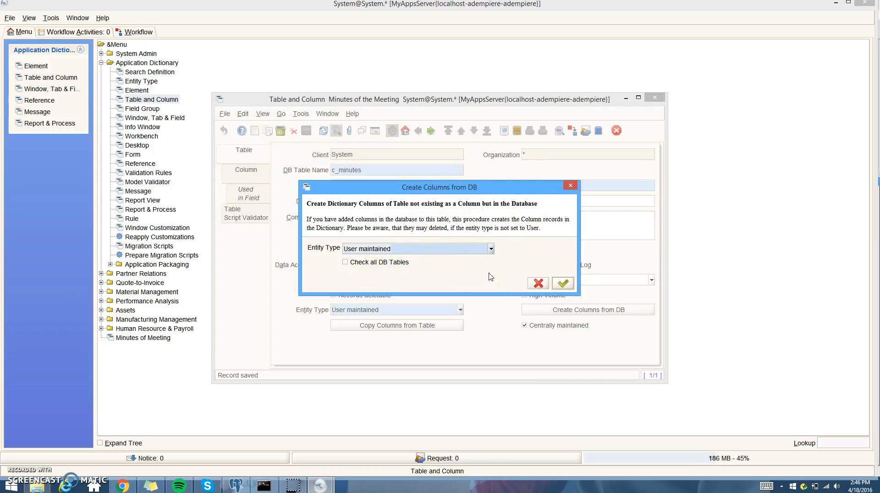
Create the 17 c_minutes columns from the database, review the related tabs, and close the window.
{"action": "left_click", "coordinate": [562, 284]}
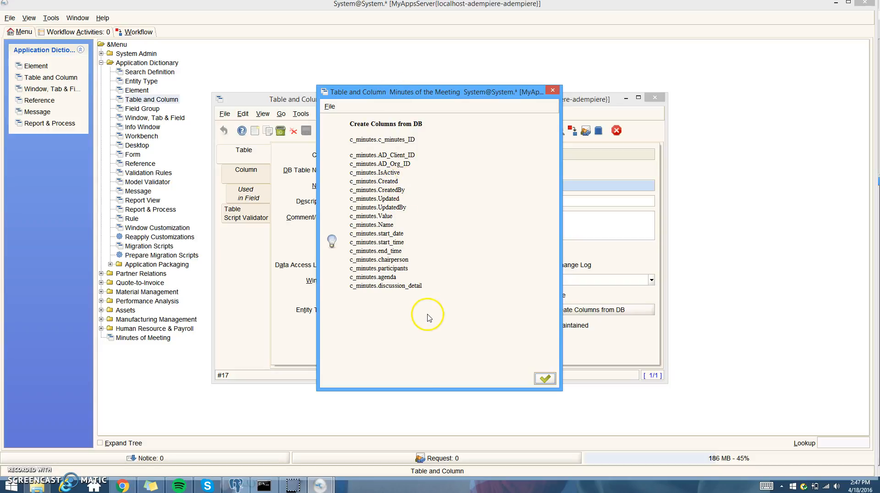
{"action": "left_click", "coordinate": [545, 379]}
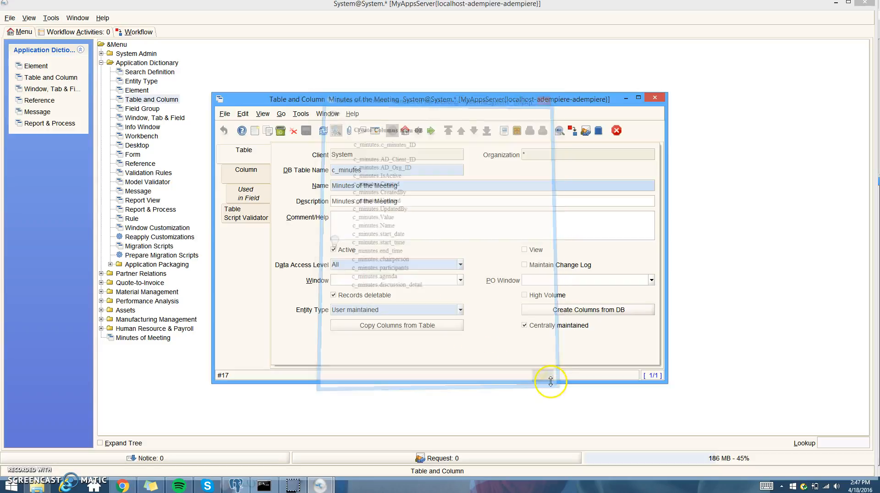
{"action": "left_click", "coordinate": [251, 179]}
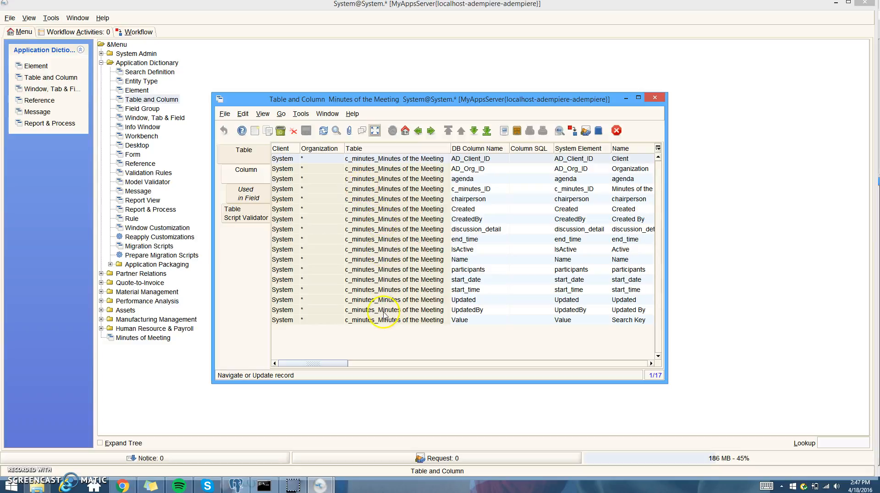
{"action": "left_click", "coordinate": [237, 202]}
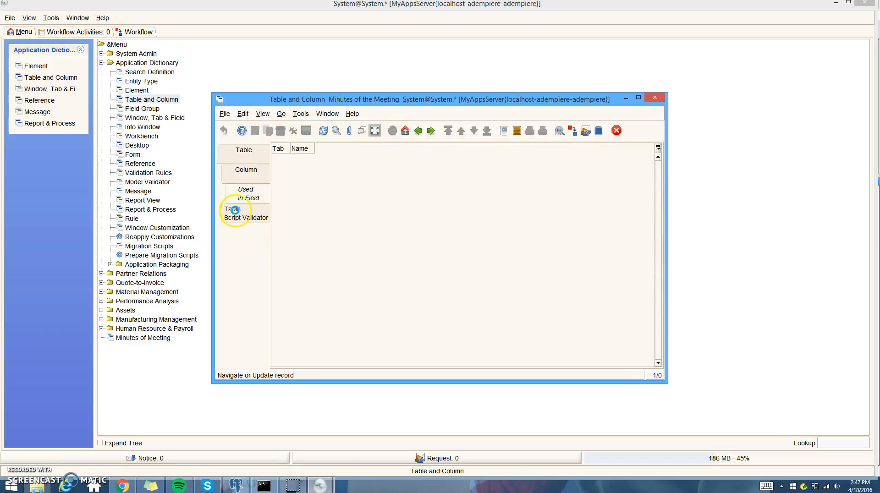
{"action": "left_click", "coordinate": [235, 213]}
{"action": "left_click", "coordinate": [244, 155]}
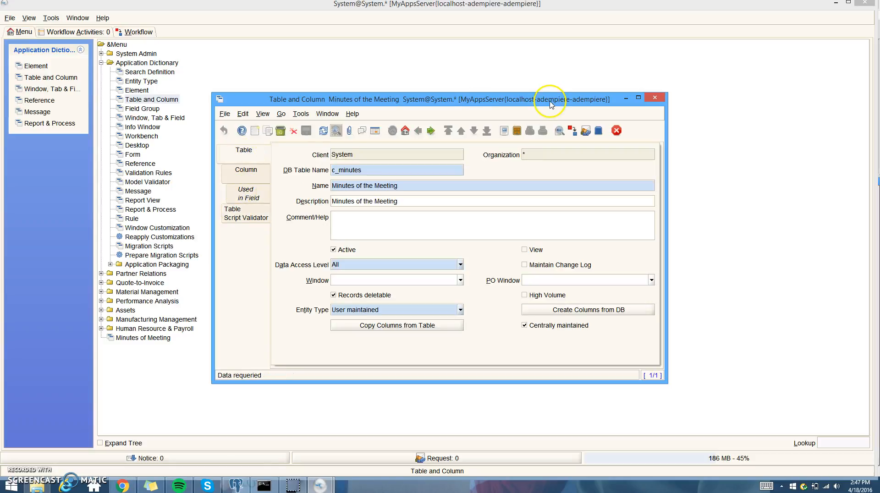
{"action": "left_click", "coordinate": [655, 99]}
Create a new window definition named and described 'Minutes of the Meeting'.
{"action": "left_click", "coordinate": [142, 121]}
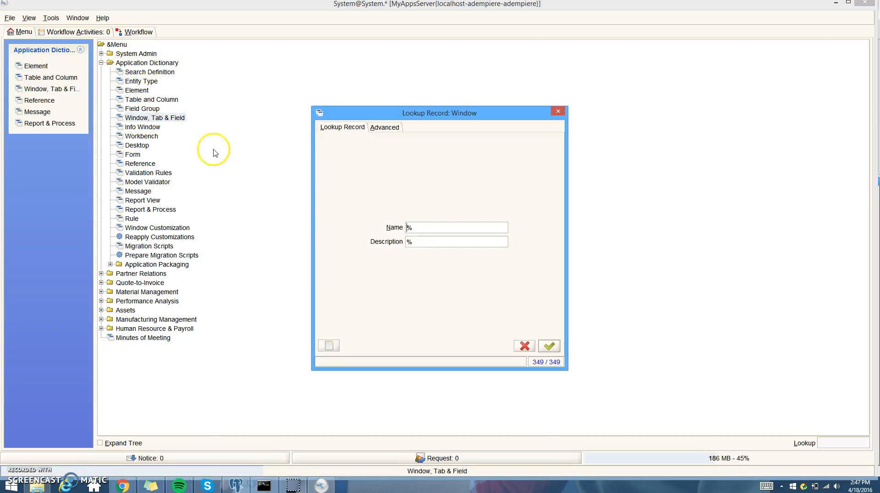
{"action": "left_click", "coordinate": [328, 345]}
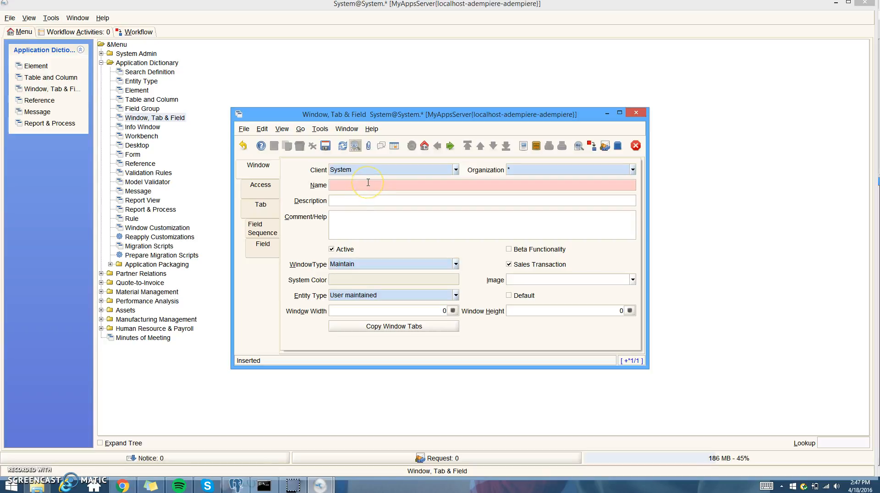
{"action": "type", "text": "inutes of the Meeting"}
{"action": "left_click", "coordinate": [368, 201]}
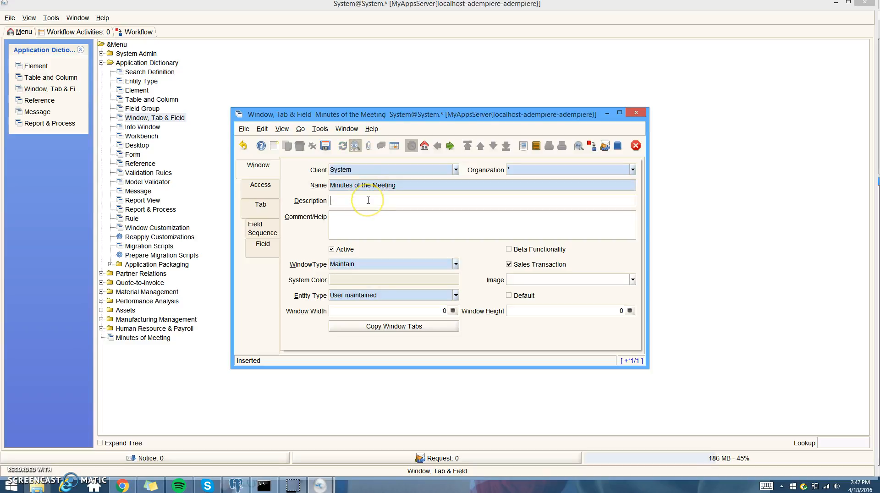
{"action": "type", "text": "Minutes of the Meeting"}
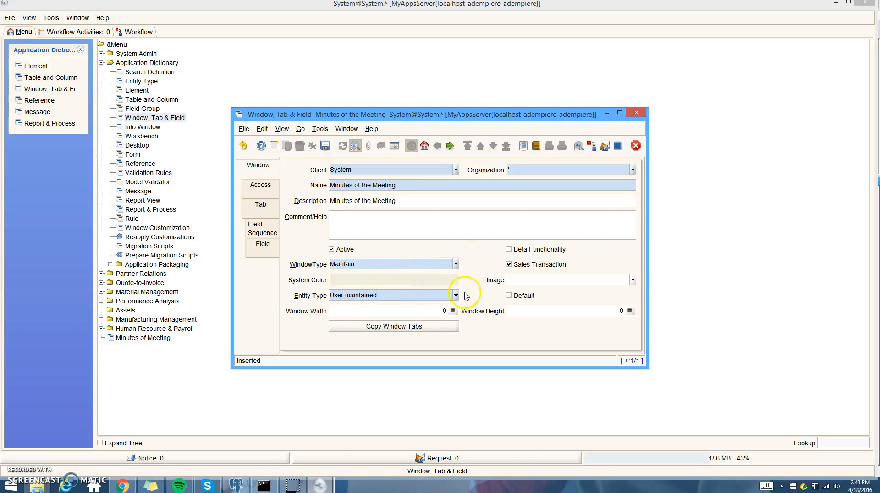
Untick Sales Transaction, save the window, and check its access roles.
{"action": "left_click", "coordinate": [509, 265]}
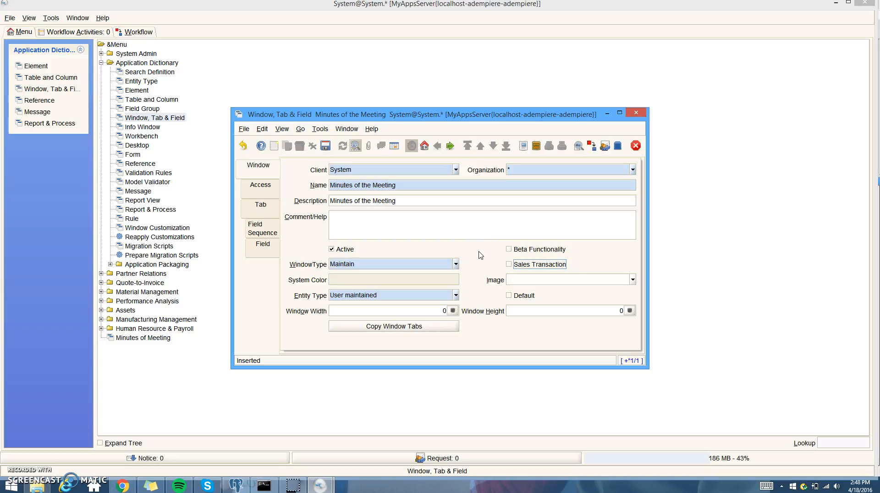
{"action": "left_click", "coordinate": [326, 149]}
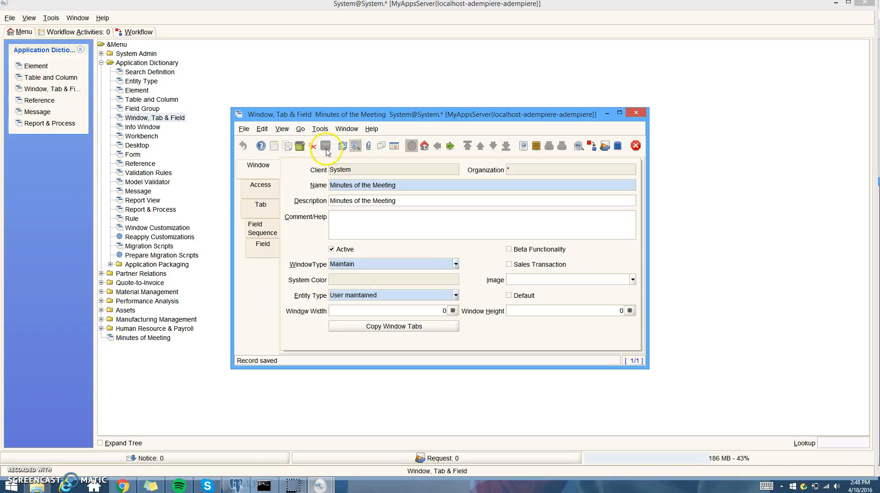
{"action": "left_click", "coordinate": [260, 193]}
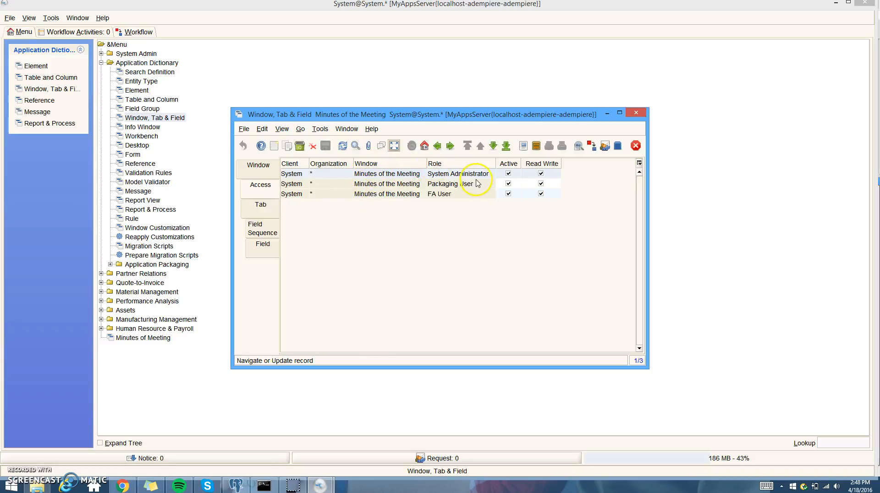
Add a new tab named 'Minutes of Meeting' with description 'Minutes of Meeting details'.
{"action": "left_click", "coordinate": [261, 213]}
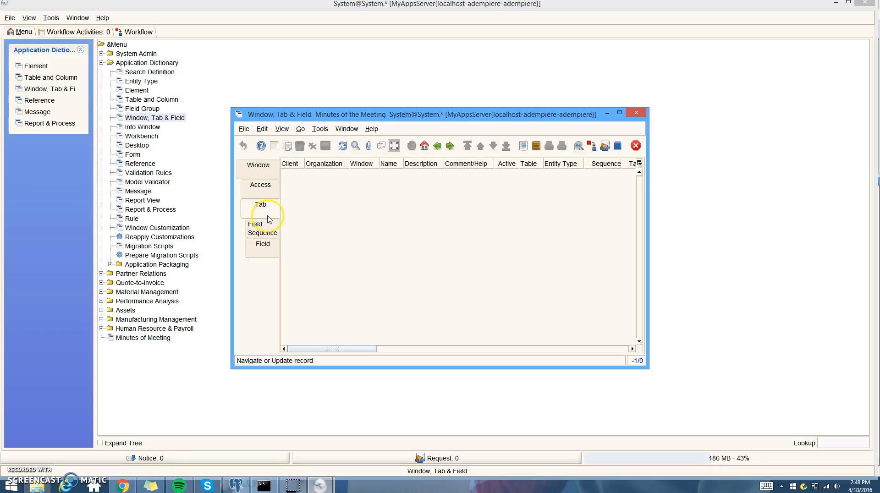
{"action": "left_click", "coordinate": [275, 149]}
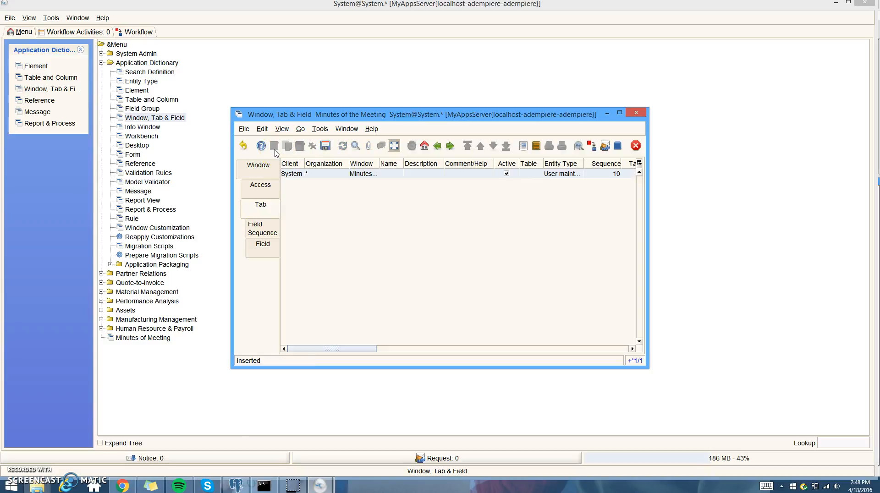
{"action": "left_click", "coordinate": [395, 146]}
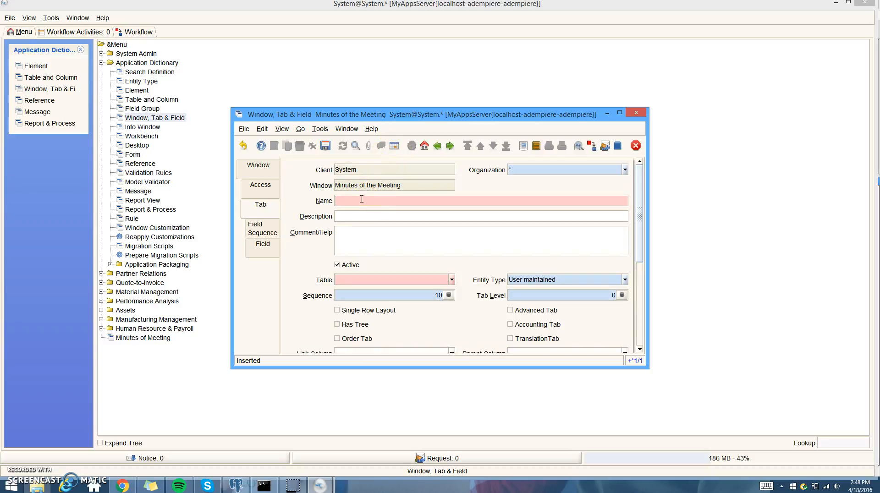
{"action": "left_click", "coordinate": [361, 199]}
{"action": "type", "text": "Minutes of Meeting"}
{"action": "left_click", "coordinate": [362, 215]}
{"action": "type", "text": "Minturtes"}
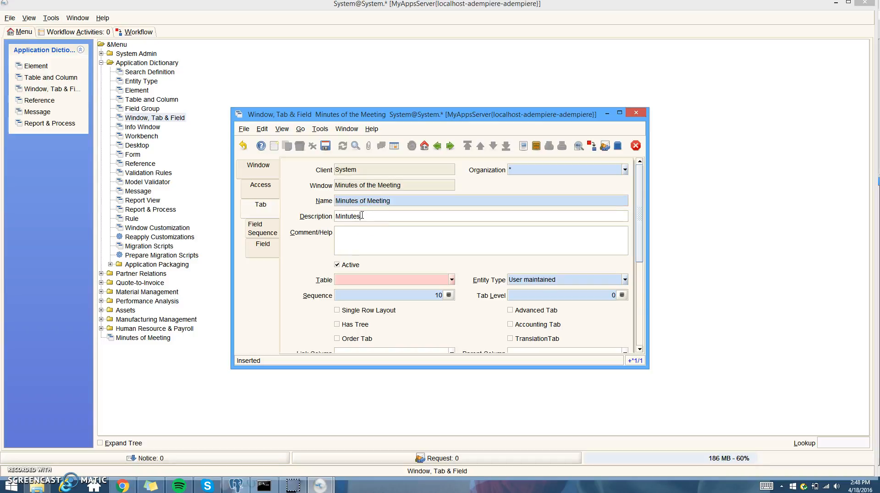
{"action": "type", "text": " of Meeting"}
{"action": "type", "text": "detals"}
{"action": "key", "text": "BackSpace"}
{"action": "key", "text": "BackSpace"}
{"action": "type", "text": "ila"}
{"action": "left_click", "coordinate": [361, 240]}
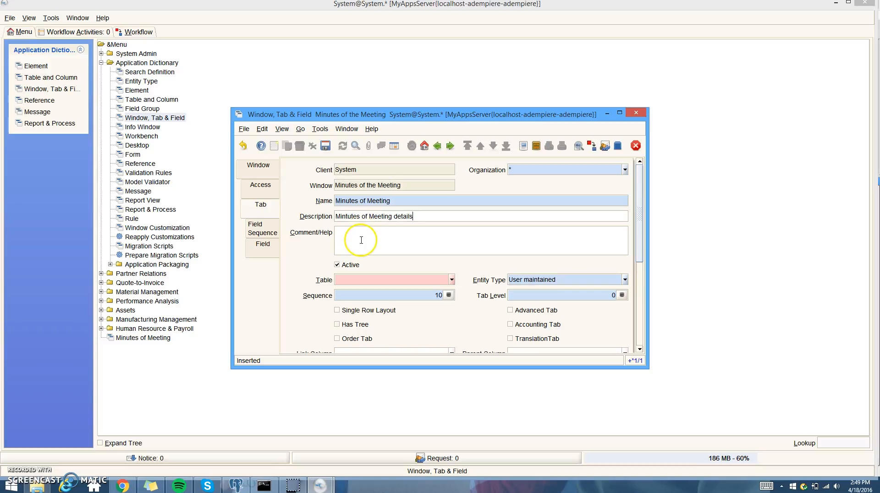
Link the tab to the c_minutes_Minutes of the Meeting table.
{"action": "left_click", "coordinate": [451, 280]}
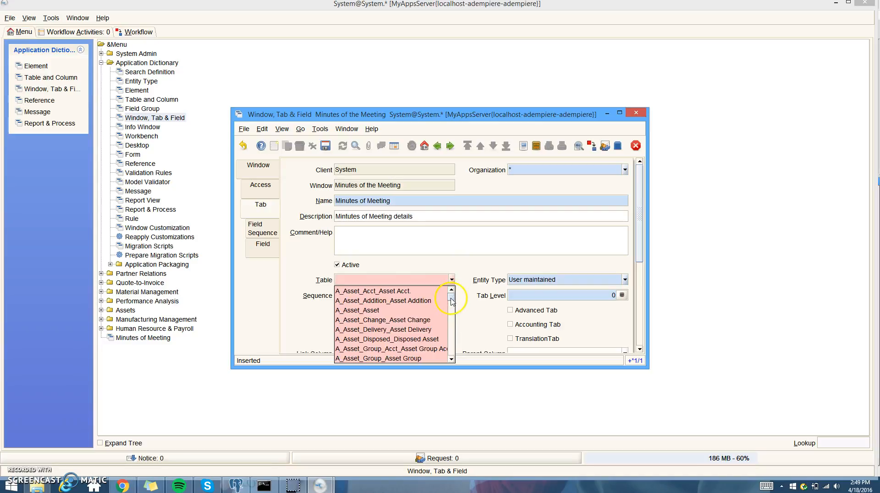
{"action": "left_click_drag", "start_coordinate": [451, 300], "coordinate": [454, 326]}
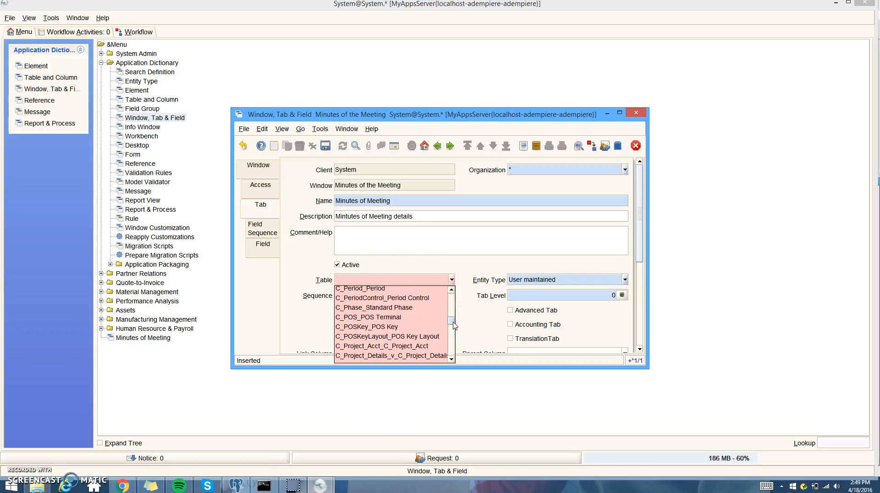
{"action": "left_click", "coordinate": [451, 290]}
{"action": "left_click_drag", "start_coordinate": [451, 292], "coordinate": [452, 292]}
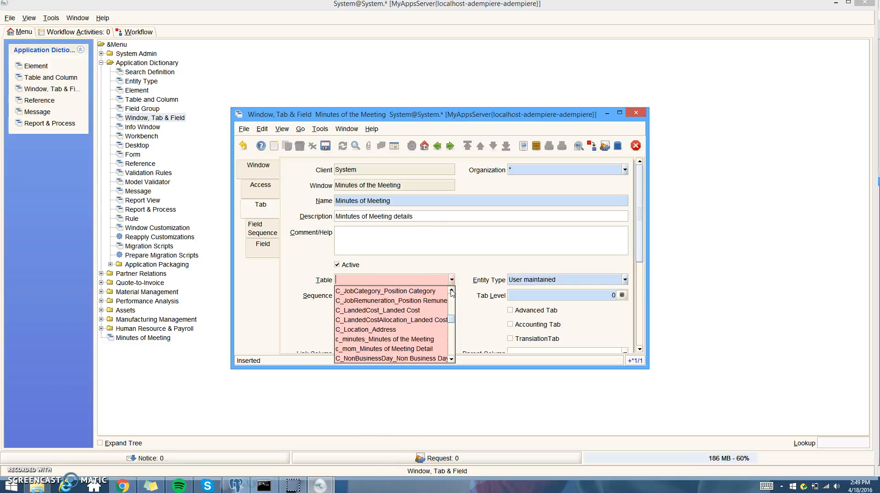
{"action": "left_click", "coordinate": [358, 340]}
{"action": "left_click", "coordinate": [470, 293]}
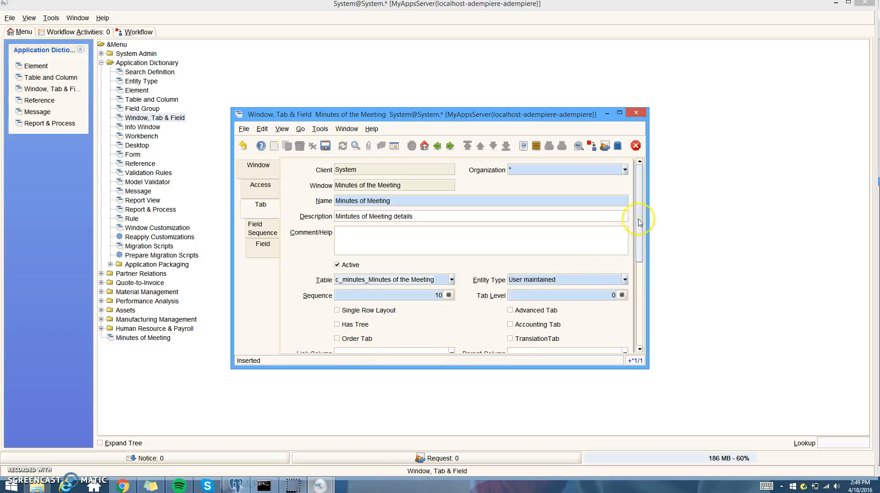
{"action": "left_click_drag", "start_coordinate": [640, 222], "coordinate": [644, 259]}
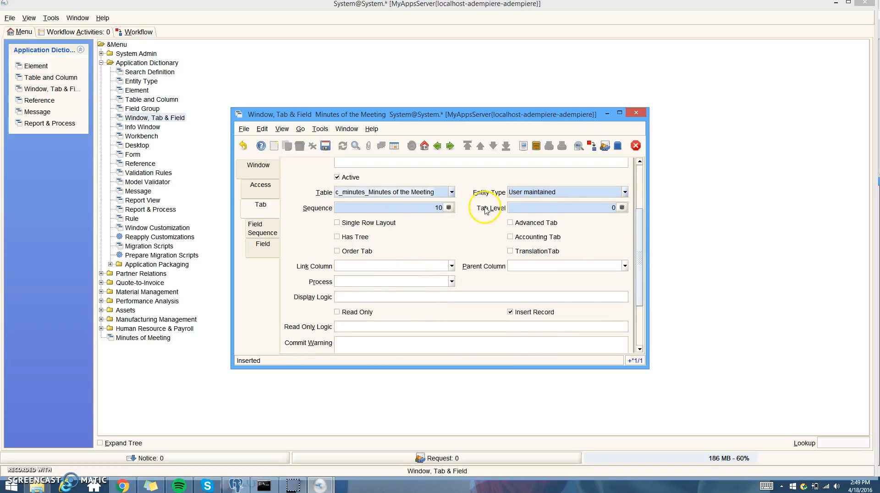
{"action": "left_click_drag", "start_coordinate": [639, 216], "coordinate": [639, 249]}
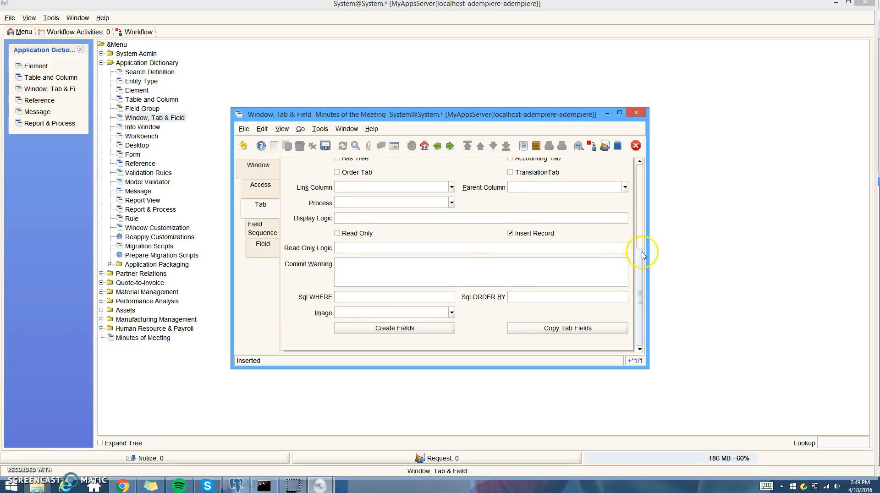
Generate the tab's 13 fields, including agenda, chairperson, participants, start_date and end_time.
{"action": "left_click", "coordinate": [407, 330]}
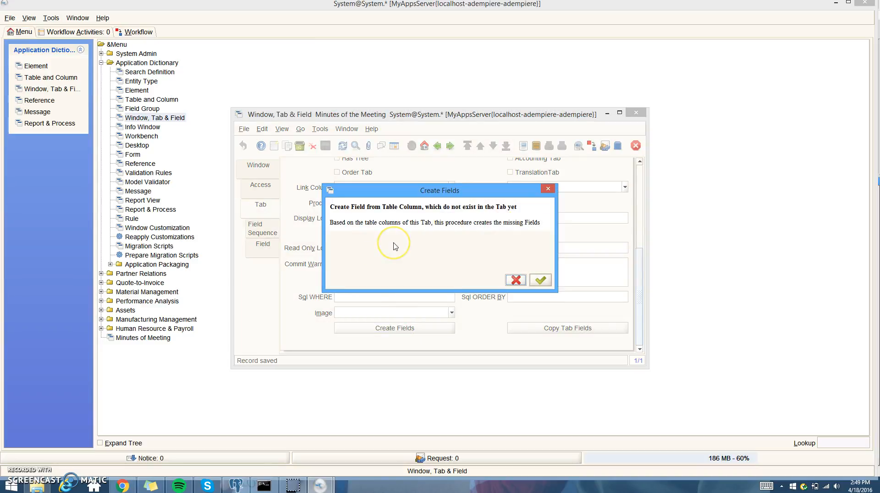
{"action": "left_click", "coordinate": [541, 281]}
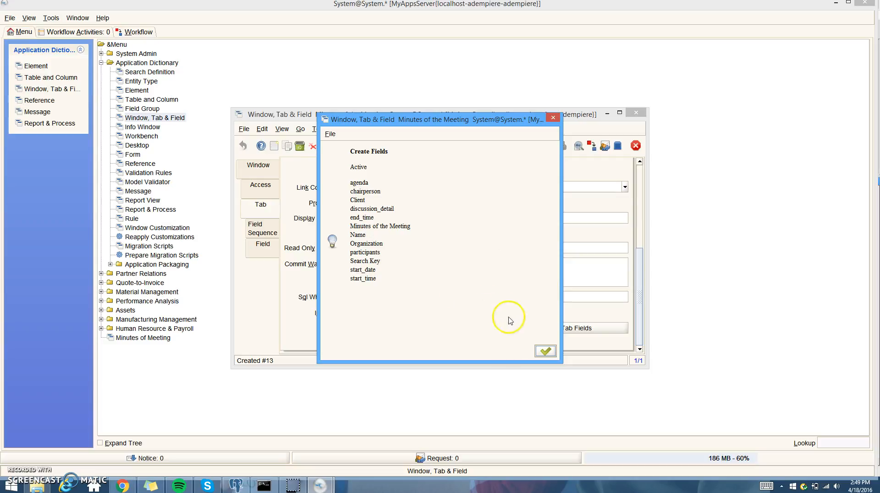
{"action": "left_click", "coordinate": [546, 351]}
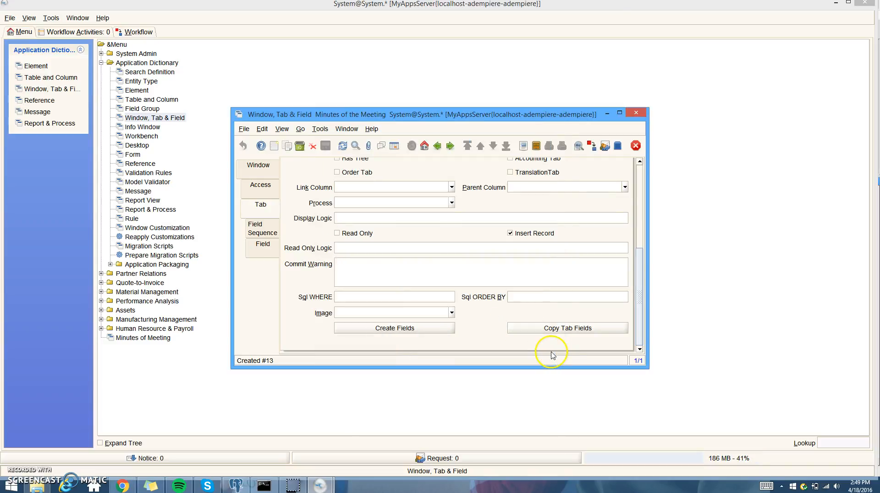
Review the field sequence and the 12 generated field records, then close Window, Tab & Field.
{"action": "left_click", "coordinate": [259, 226]}
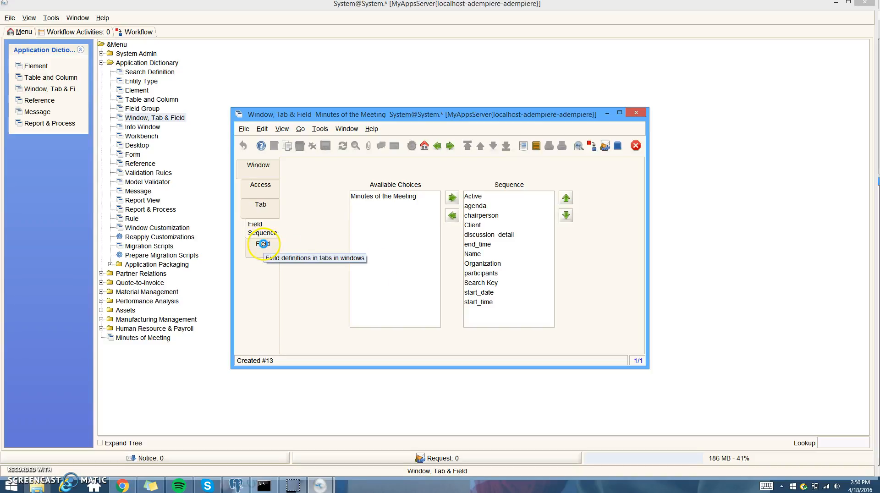
{"action": "left_click", "coordinate": [264, 246]}
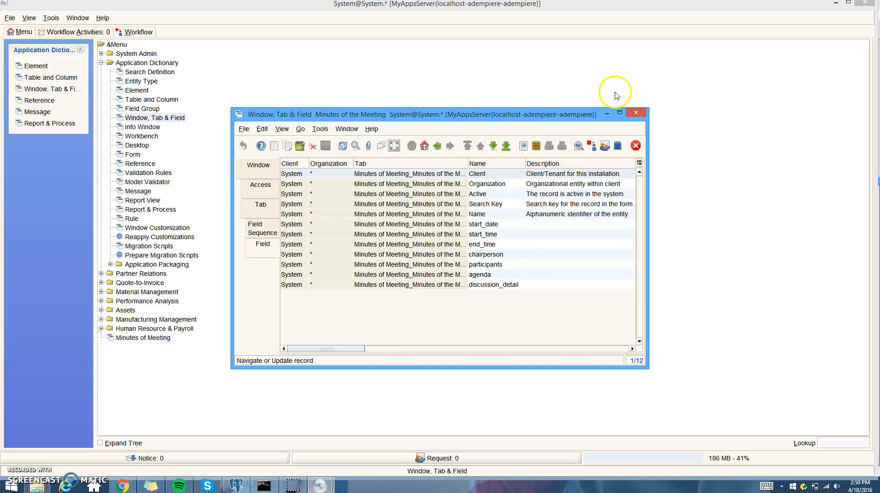
{"action": "left_click", "coordinate": [633, 114]}
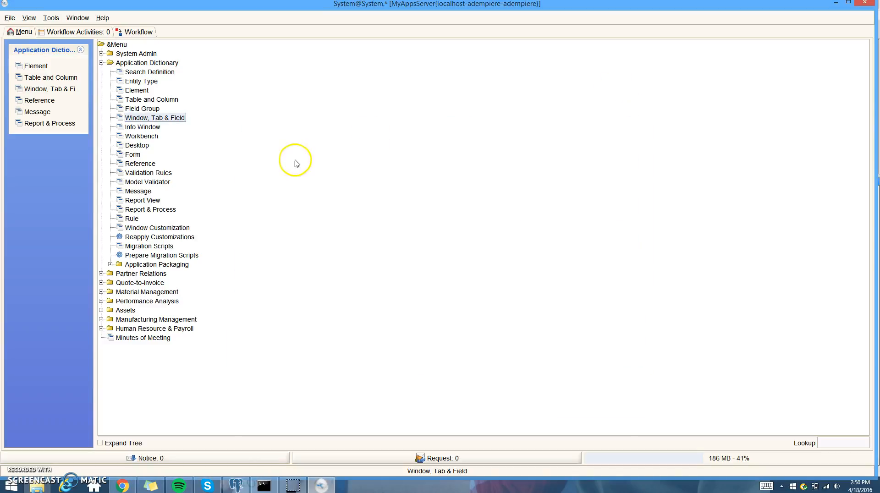
Expand System Admin > General Rules > System Rules and open the Menu entry.
{"action": "left_click", "coordinate": [101, 54]}
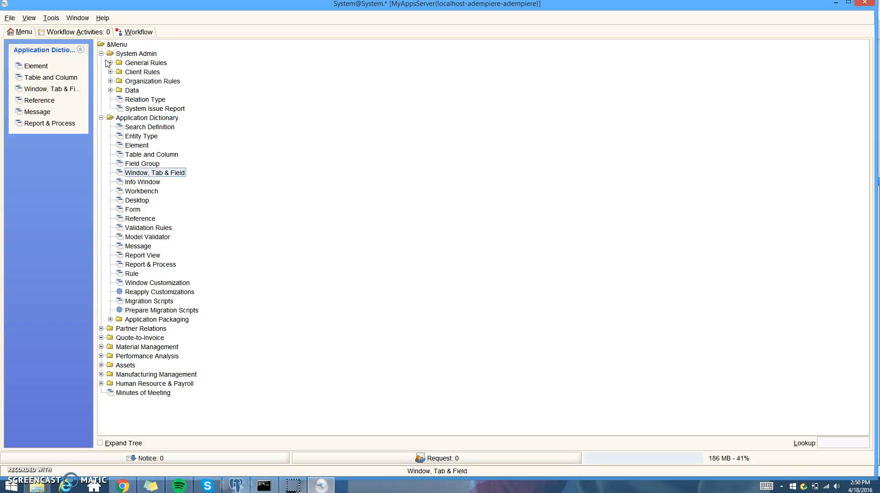
{"action": "double_click", "coordinate": [119, 63]}
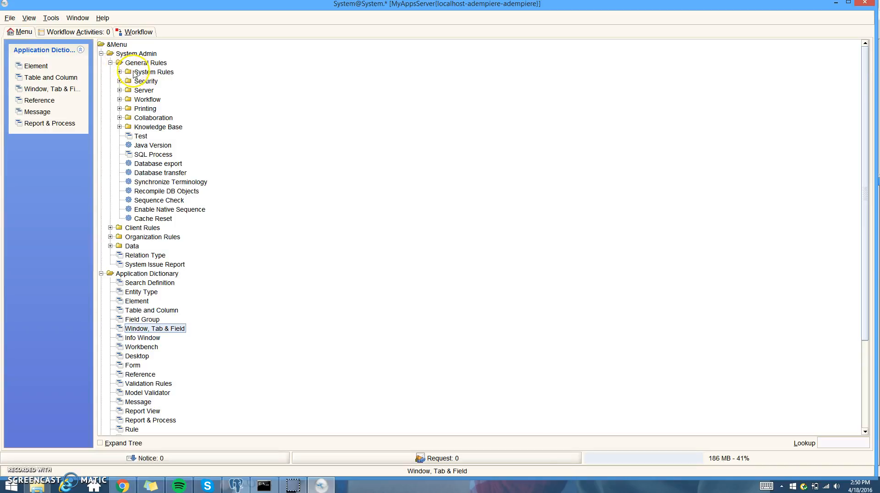
{"action": "left_click", "coordinate": [120, 72]}
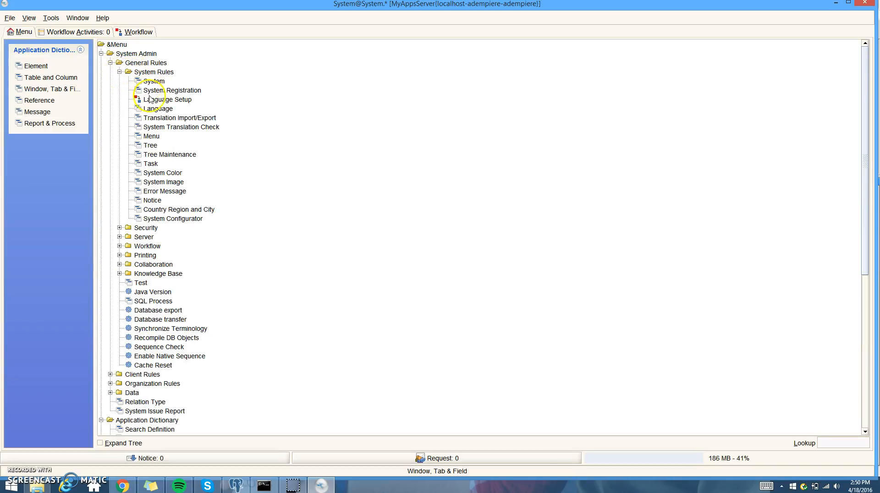
{"action": "left_click", "coordinate": [150, 136]}
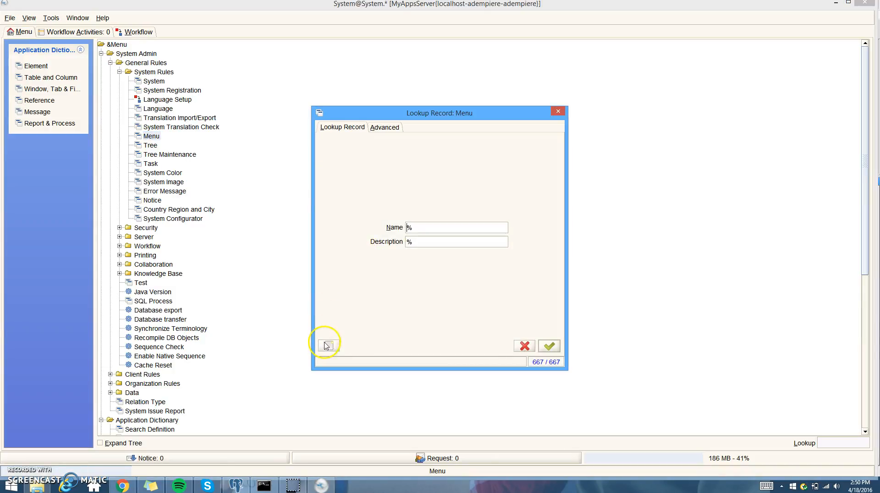
Create a new menu entry named 'Minutes of the Meeting' with description 'minutes of the meeting'.
{"action": "left_click", "coordinate": [328, 345]}
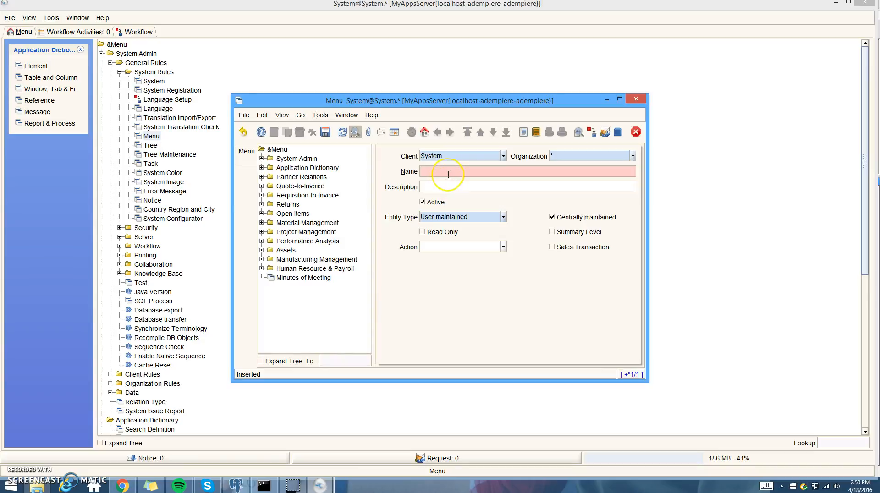
{"action": "type", "text": "Minutes of the Meeting"}
{"action": "left_click", "coordinate": [449, 186]}
{"action": "type", "text": "minu"}
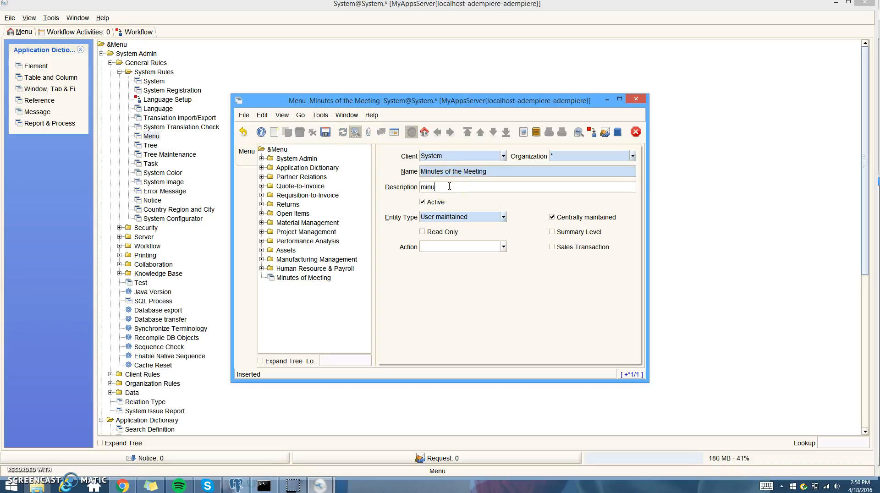
{"action": "type", "text": "tes of the meeting"}
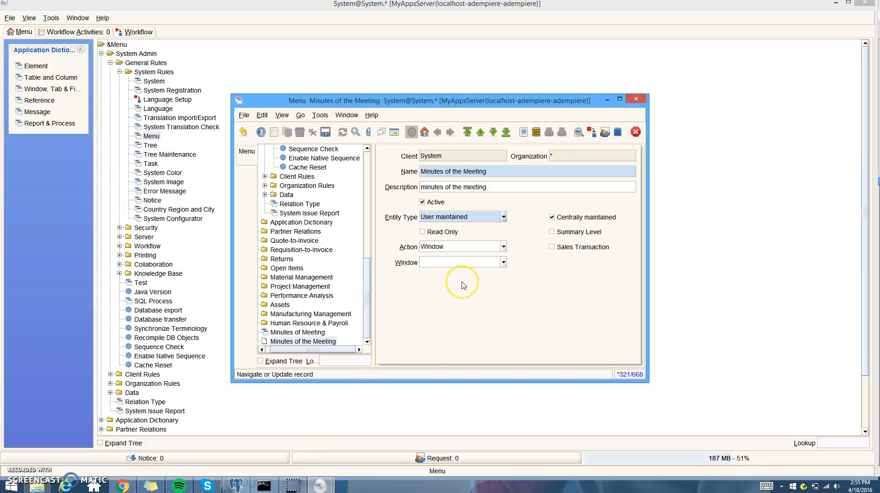
Set the menu entry's Action to Window and link it to the Minutes of the Meeting window.
{"action": "left_click", "coordinate": [503, 247]}
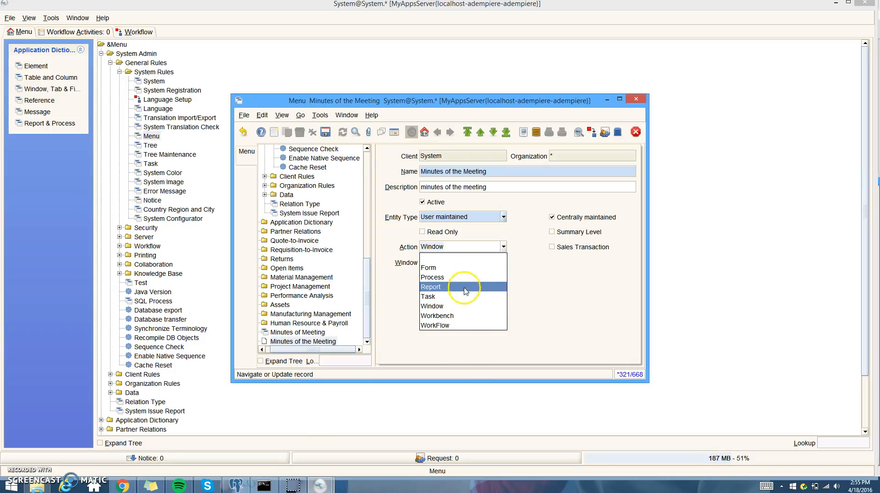
{"action": "left_click", "coordinate": [460, 306]}
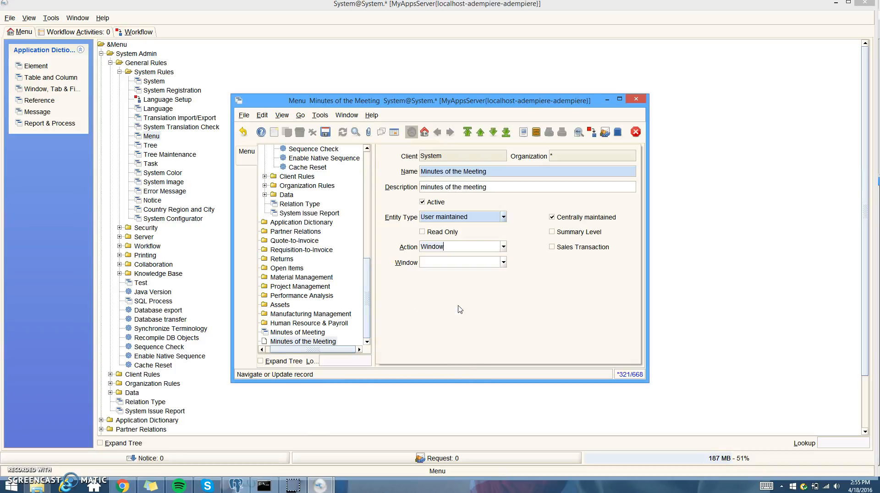
{"action": "left_click", "coordinate": [503, 262]}
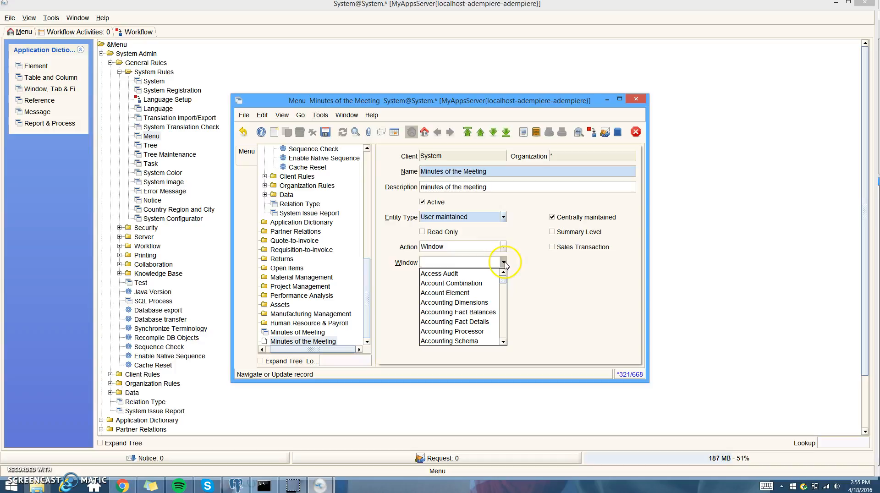
{"action": "scroll", "coordinate": [506, 285], "scroll_direction": "down", "scroll_amount": 4}
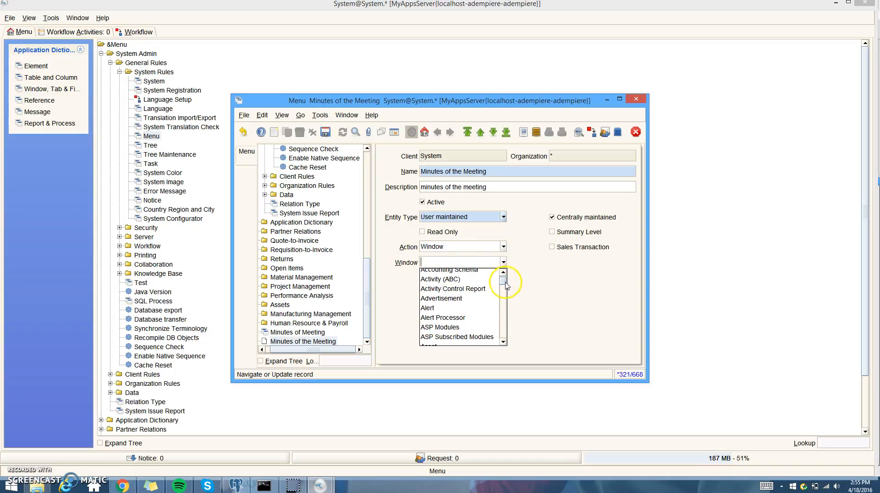
{"action": "left_click_drag", "start_coordinate": [506, 285], "coordinate": [507, 309]}
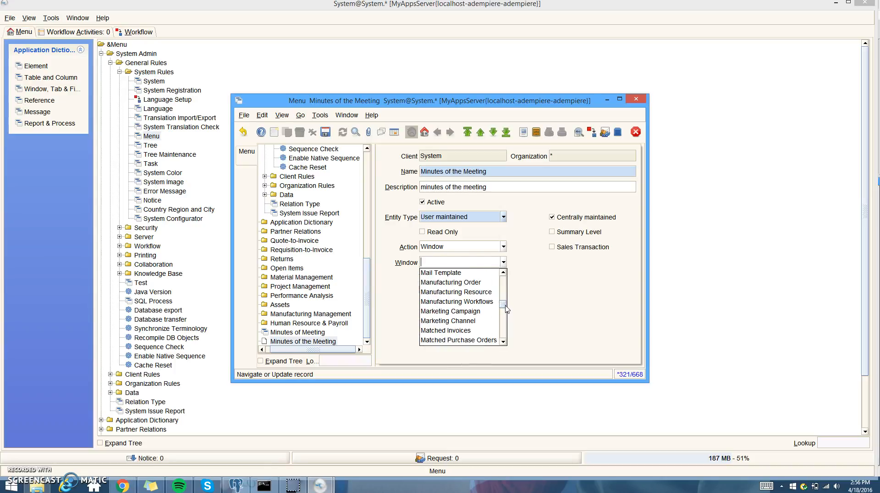
{"action": "left_click", "coordinate": [503, 342]}
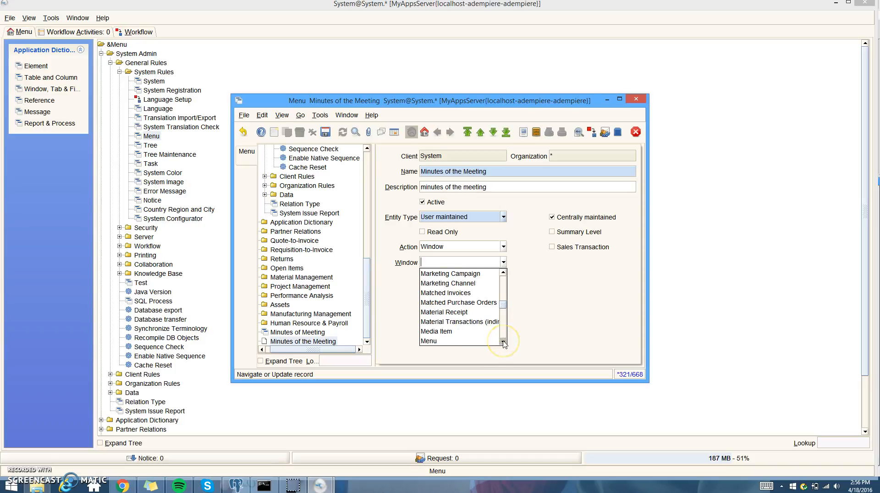
{"action": "double_click", "coordinate": [503, 343]}
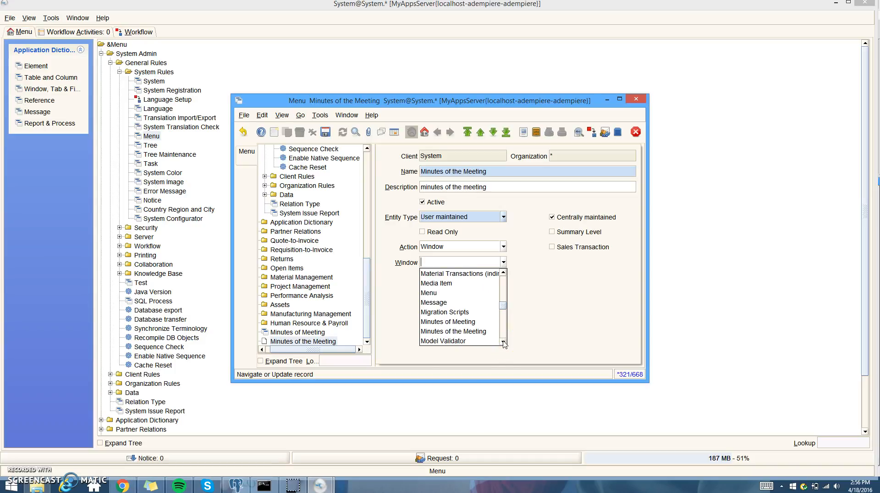
{"action": "left_click", "coordinate": [473, 331]}
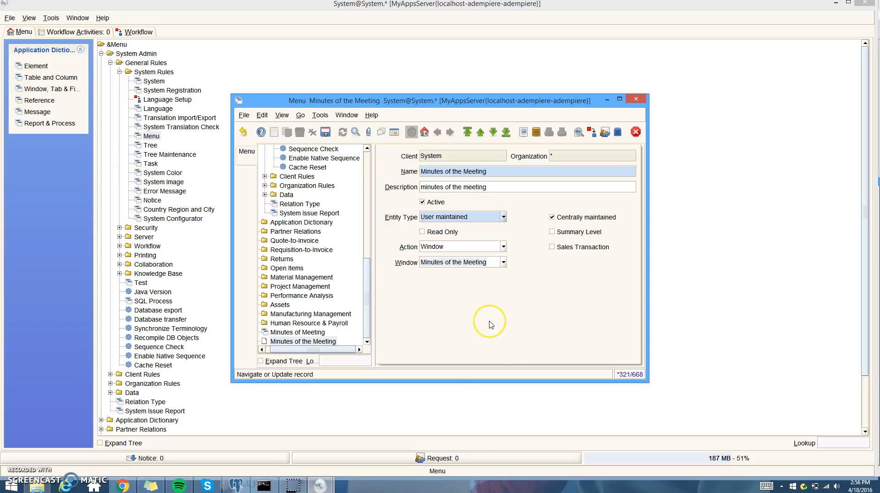
Save the new Minutes of the Meeting menu entry and close the Menu window.
{"action": "left_click", "coordinate": [326, 133]}
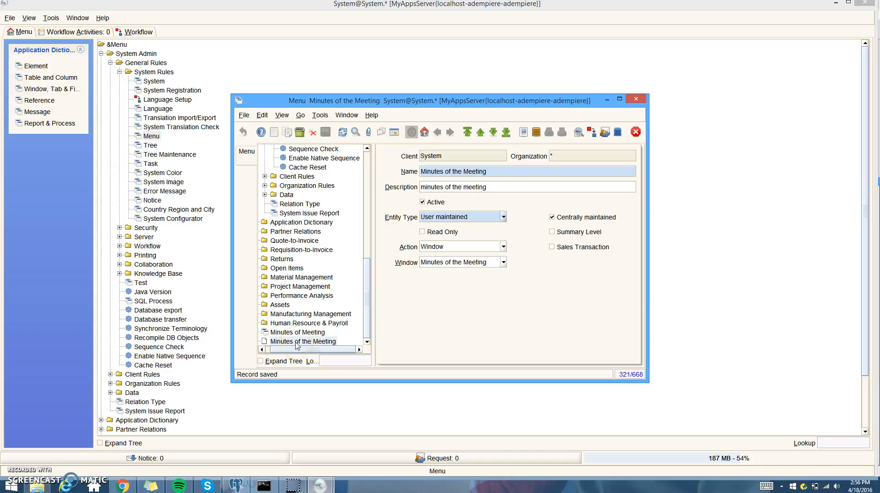
{"action": "left_click_drag", "start_coordinate": [365, 275], "coordinate": [368, 173]}
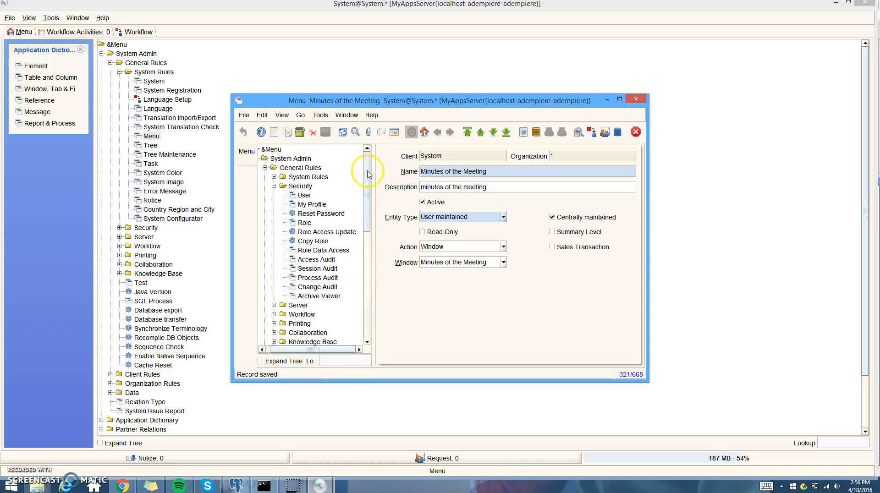
{"action": "left_click", "coordinate": [640, 100]}
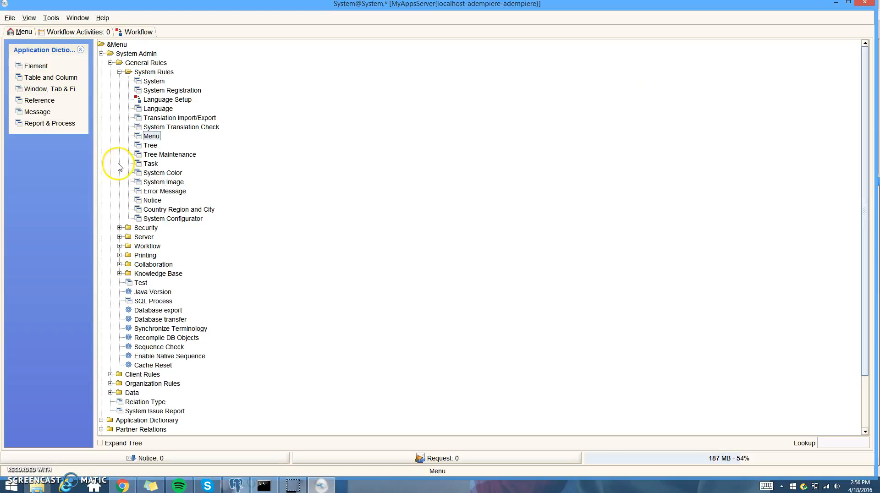
Log out and log back in with the GardenWorld admin user ID and password, accepting the Fertilizer defaults.
{"action": "left_click", "coordinate": [9, 19]}
{"action": "left_click", "coordinate": [25, 59]}
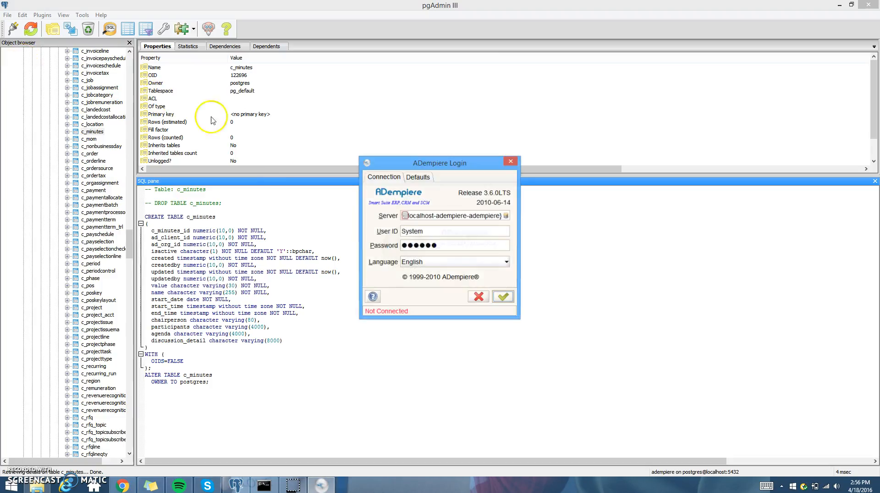
{"action": "left_click", "coordinate": [450, 230]}
{"action": "key", "text": "BackSpace"}
{"action": "key", "text": "BackSpace"}
{"action": "key", "text": "BackSpace"}
{"action": "key", "text": "BackSpace"}
{"action": "key", "text": "BackSpace"}
{"action": "key", "text": "BackSpace"}
{"action": "type", "text": "GardenAdmin"}
{"action": "left_click", "coordinate": [444, 247]}
{"action": "key", "text": "BackSpace"}
{"action": "key", "text": "BackSpace"}
{"action": "key", "text": "BackSpace"}
{"action": "key", "text": "BackSpace"}
{"action": "key", "text": "BackSpace"}
{"action": "key", "text": "BackSpace"}
{"action": "type", "text": "***********"}
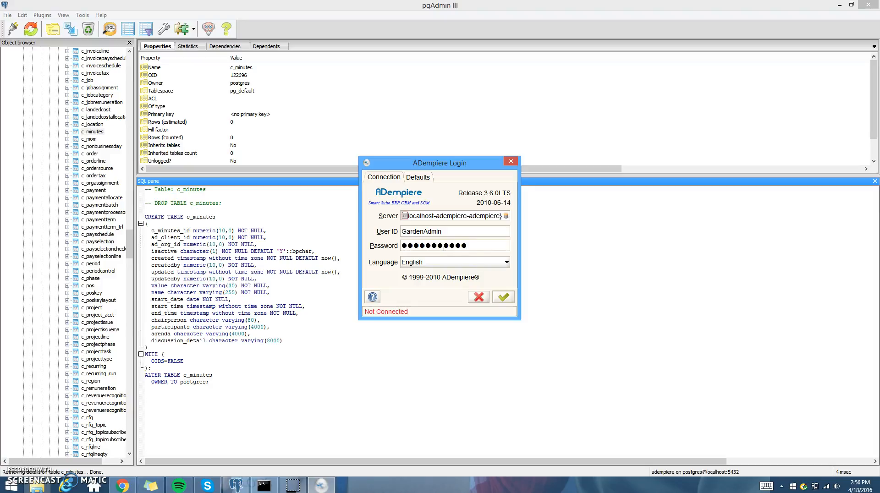
{"action": "left_click", "coordinate": [503, 297]}
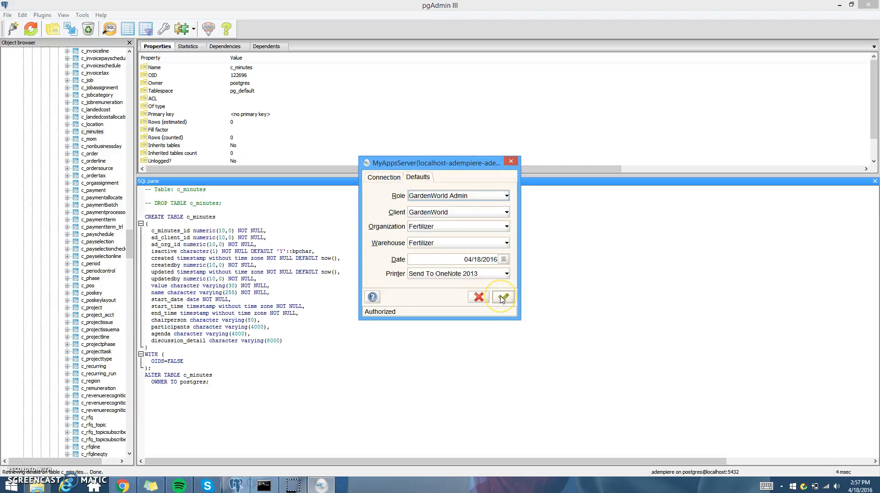
{"action": "left_click", "coordinate": [502, 297]}
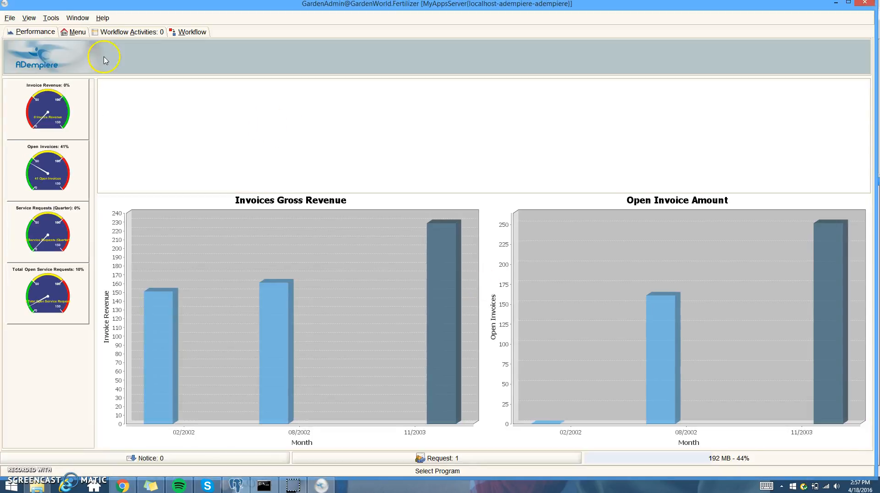
Open the Minutes of the Meeting window and start a new form-view record named 'Minutes of Meeting_001'.
{"action": "left_click", "coordinate": [76, 33]}
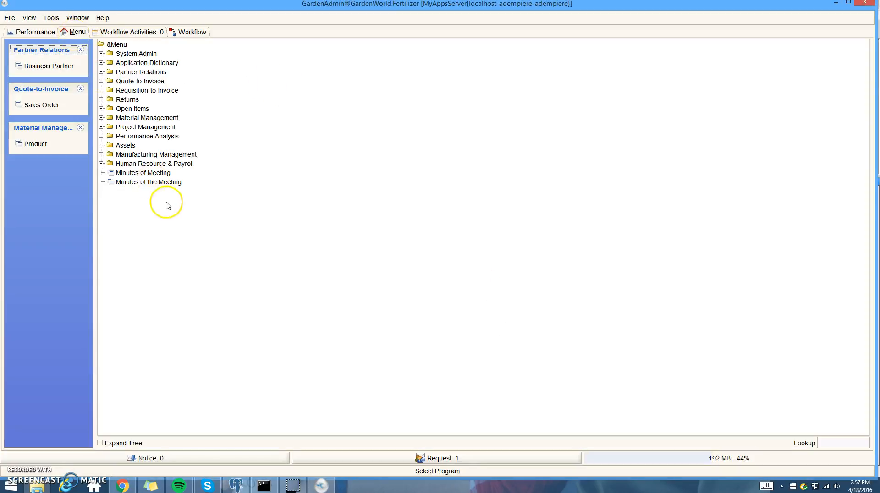
{"action": "left_click", "coordinate": [143, 182]}
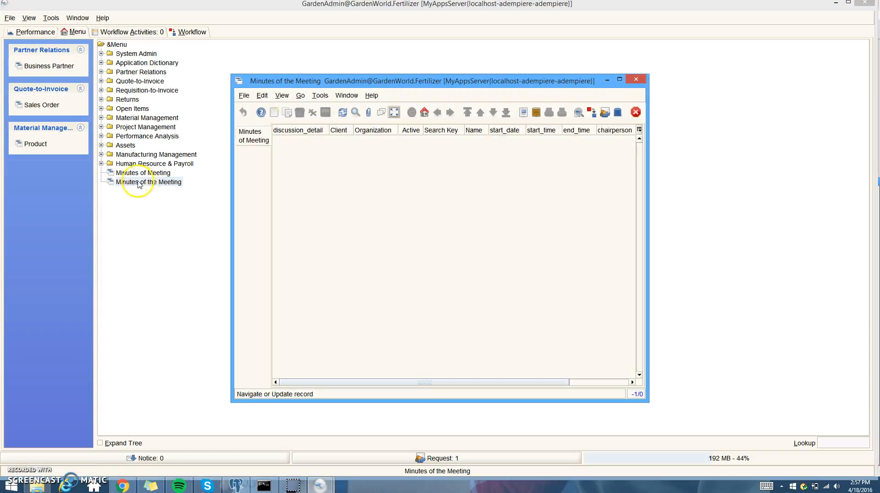
{"action": "left_click", "coordinate": [276, 112]}
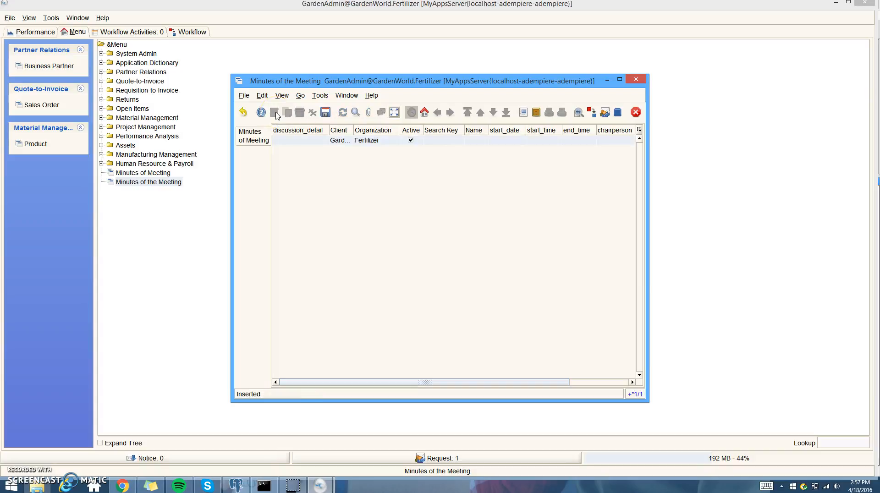
{"action": "left_click", "coordinate": [395, 113]}
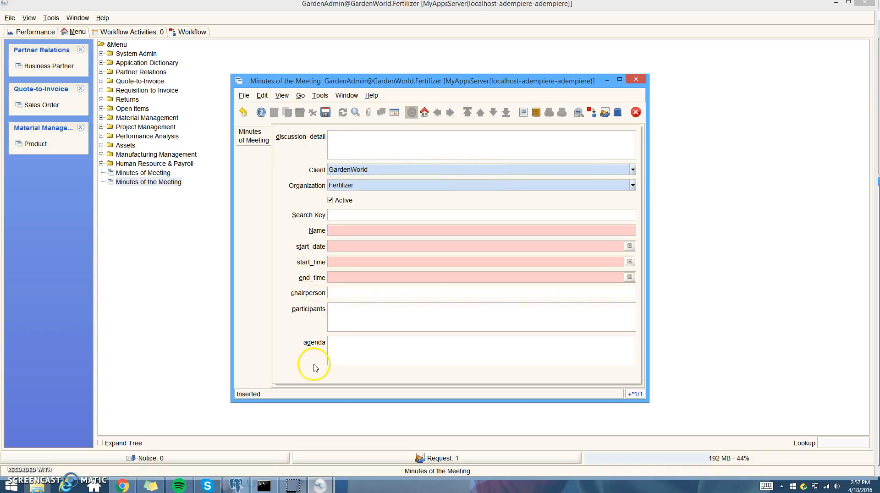
{"action": "left_click", "coordinate": [351, 229]}
{"action": "type", "text": "Minutes of "}
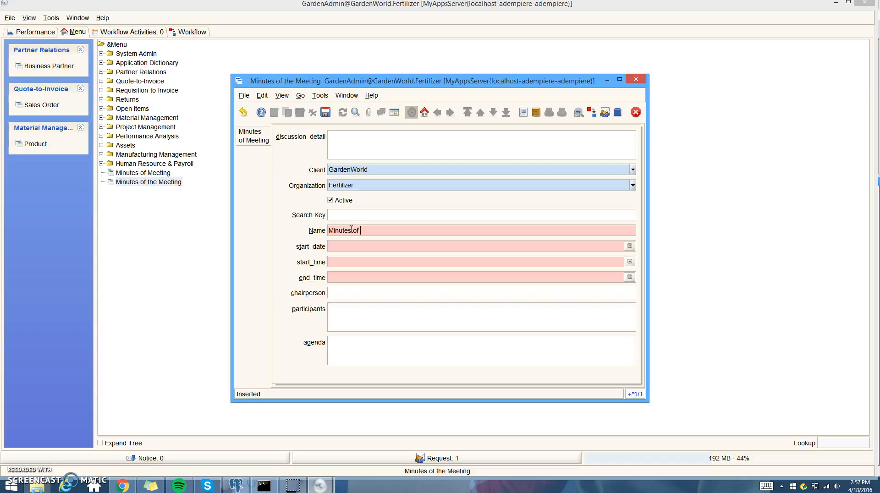
{"action": "type", "text": "Meeting_001"}
Set start_date and start_time to Apr 18, 2016 2:57 PM and end_time to 4:57 PM.
{"action": "left_click", "coordinate": [629, 246]}
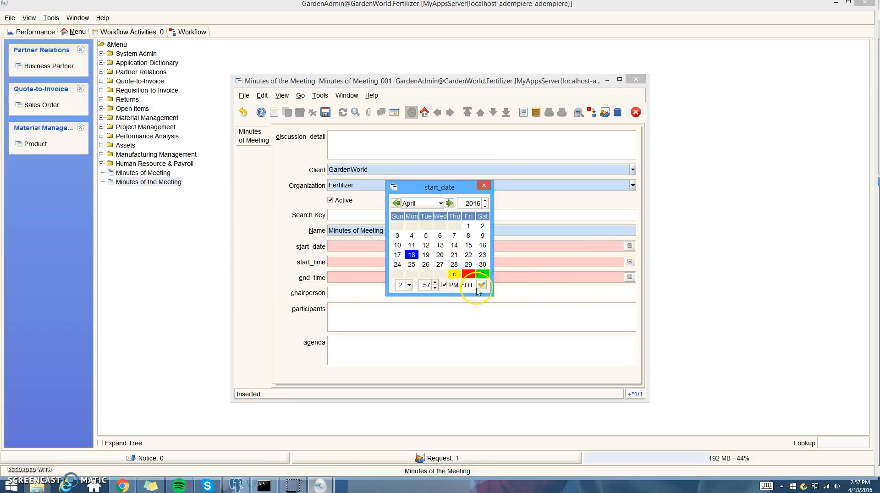
{"action": "left_click", "coordinate": [481, 286]}
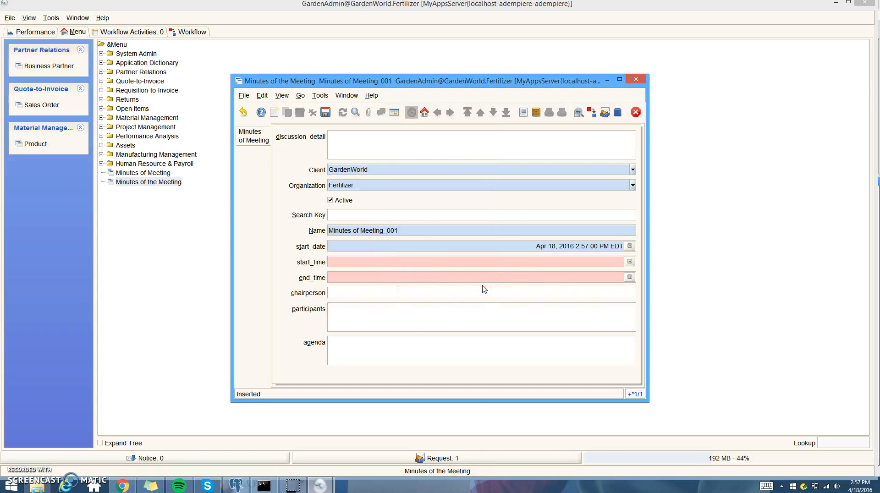
{"action": "left_click", "coordinate": [630, 261]}
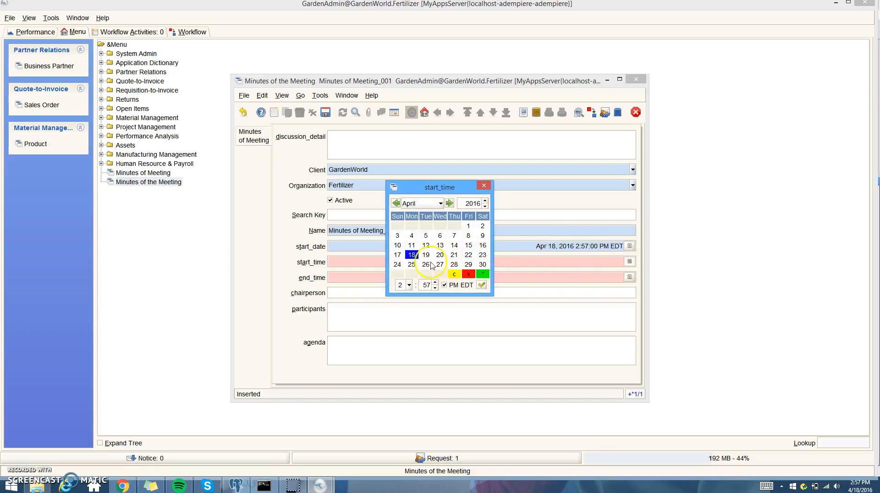
{"action": "left_click", "coordinate": [480, 286]}
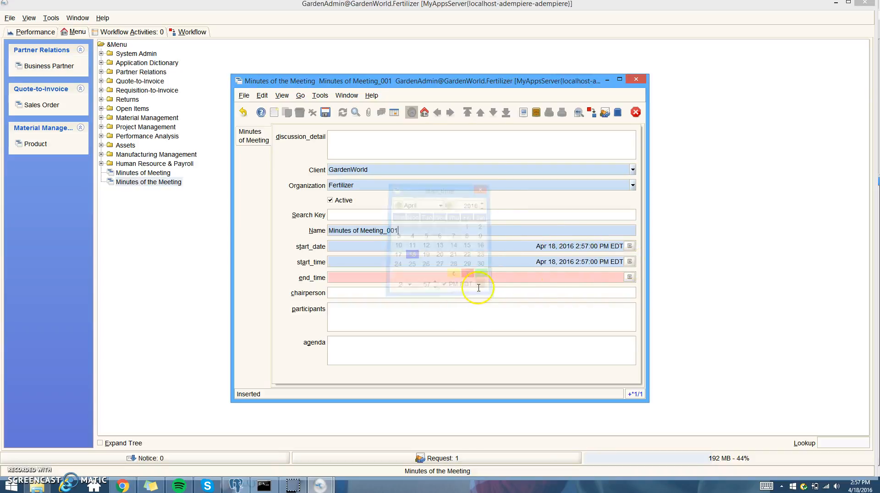
{"action": "left_click", "coordinate": [630, 279]}
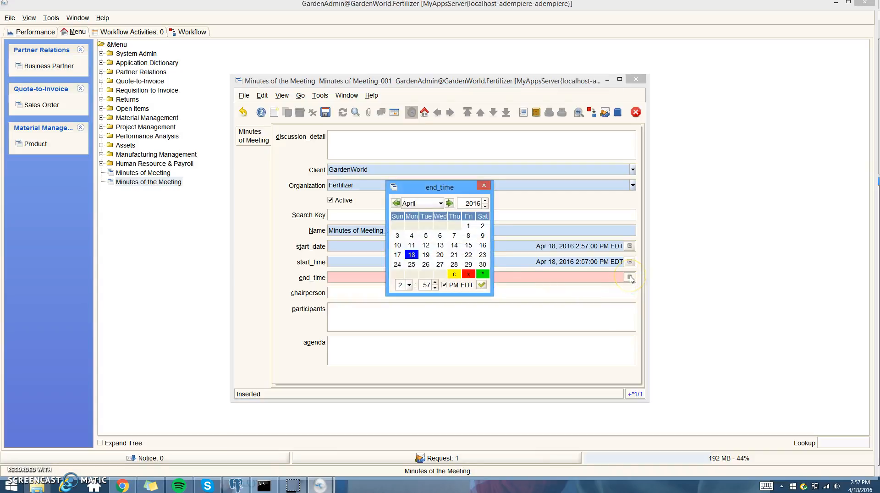
{"action": "left_click", "coordinate": [409, 285]}
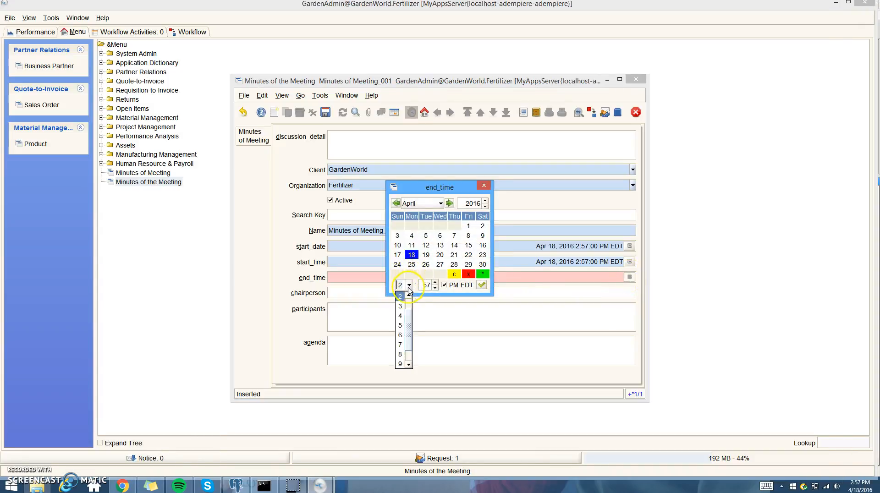
{"action": "left_click", "coordinate": [402, 317]}
{"action": "left_click", "coordinate": [482, 285]}
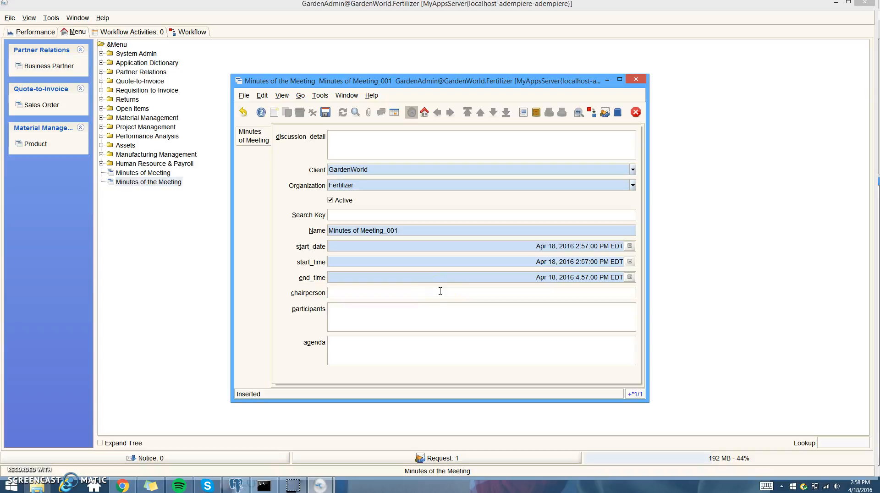
Enter the chairperson's name and the three participants' names, one per line.
{"action": "type", "text": "Ashely Russell"}
{"action": "left_click", "coordinate": [410, 312]}
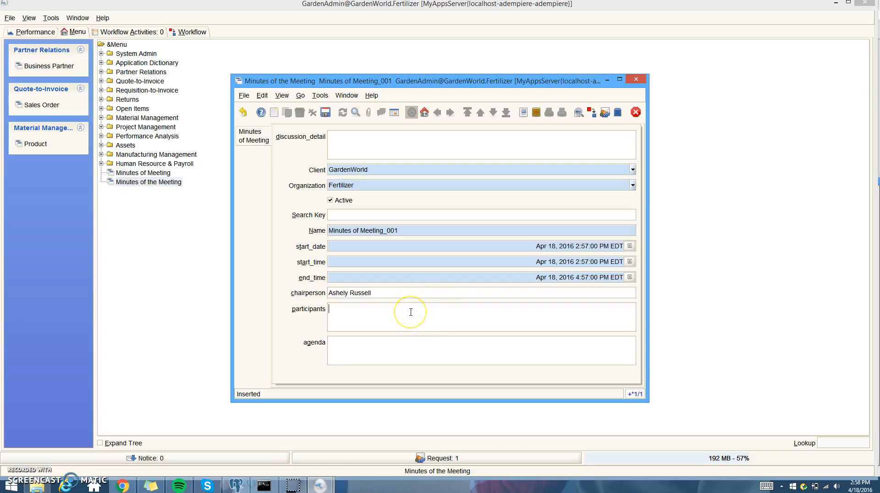
{"action": "type", "text": "Emily Wade"}
{"action": "key", "text": "Return"}
{"action": "type", "text": "Gloria Phan"}
{"action": "key", "text": "Return"}
{"action": "type", "text": "Nick Losee"}
Enter the agenda: 1) Introduction, 2) Event Planning, 3) Conclusion.
{"action": "left_click", "coordinate": [355, 344]}
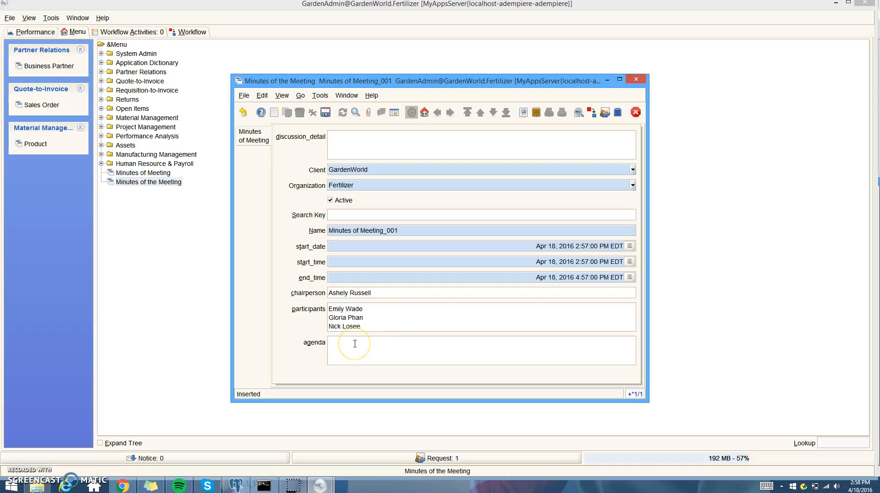
{"action": "type", "text": "1) Introduction"}
{"action": "key", "text": "Return"}
{"action": "type", "text": "2"}
{"action": "type", "text": ") Even"}
{"action": "type", "text": "t Planning "}
{"action": "type", "text": "3)"}
{"action": "type", "text": "Conclusion"}
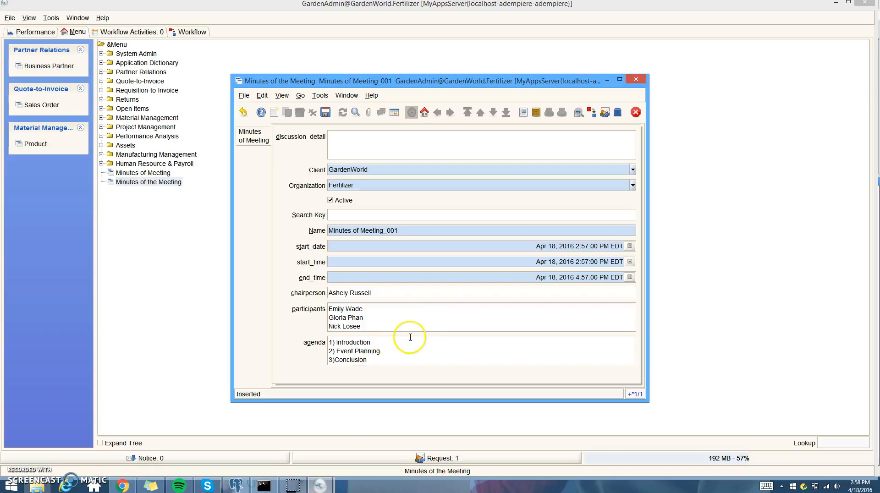
{"action": "left_click", "coordinate": [346, 134]}
Enter discussion details 'Event Planning: Decorations, and Food' and save the meeting record.
{"action": "type", "text": "Event Planning"}
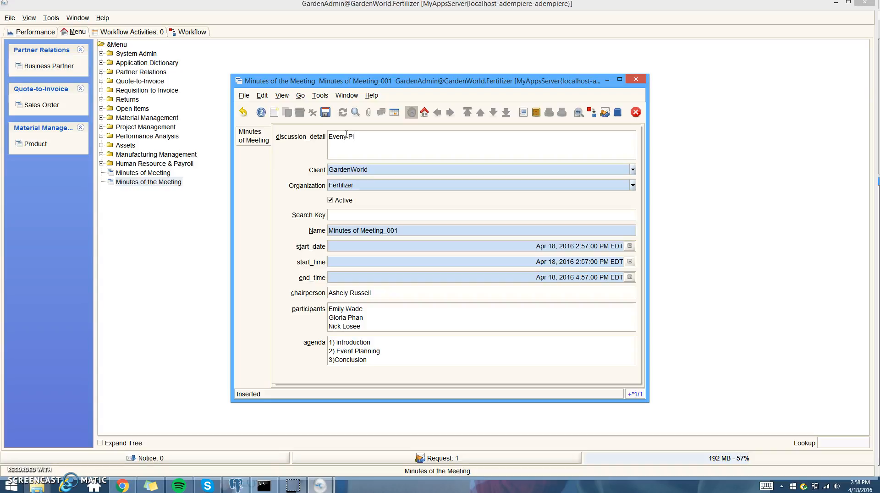
{"action": "key", "text": "Return"}
{"action": "type", "text": ": "}
{"action": "type", "text": "Decoratio"}
{"action": "type", "text": "ns, "}
{"action": "type", "text": " and Food"}
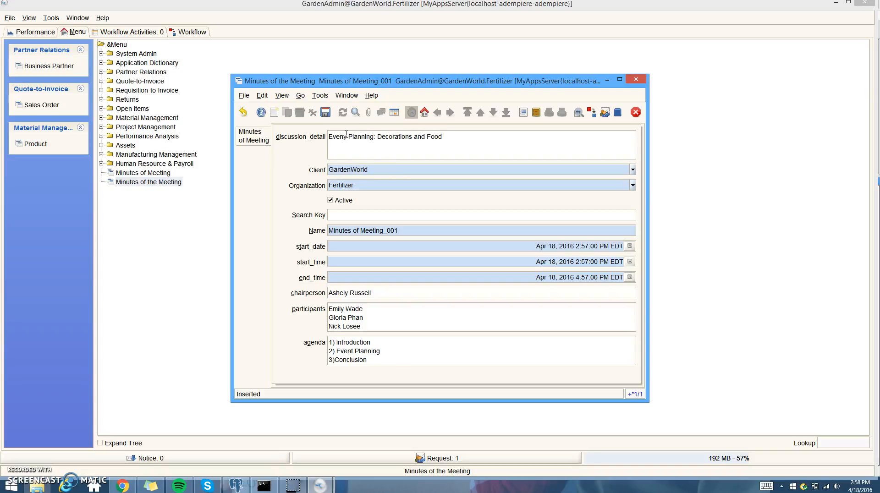
{"action": "left_click", "coordinate": [325, 112]}
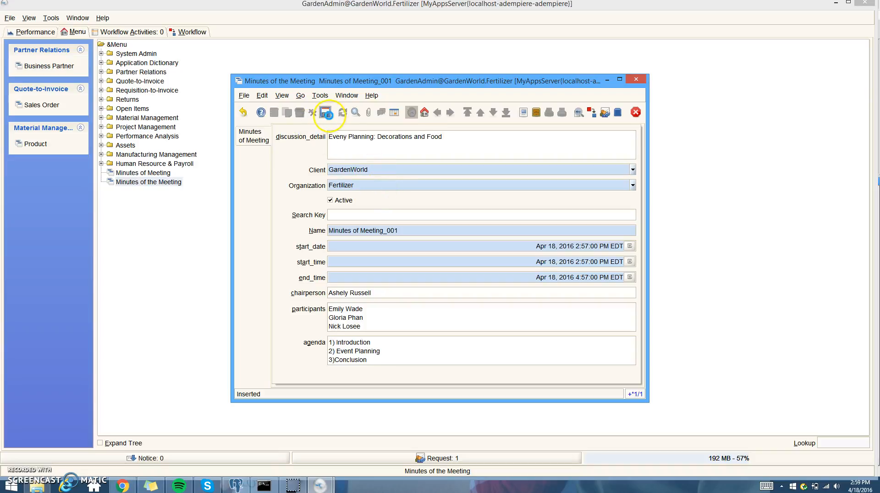